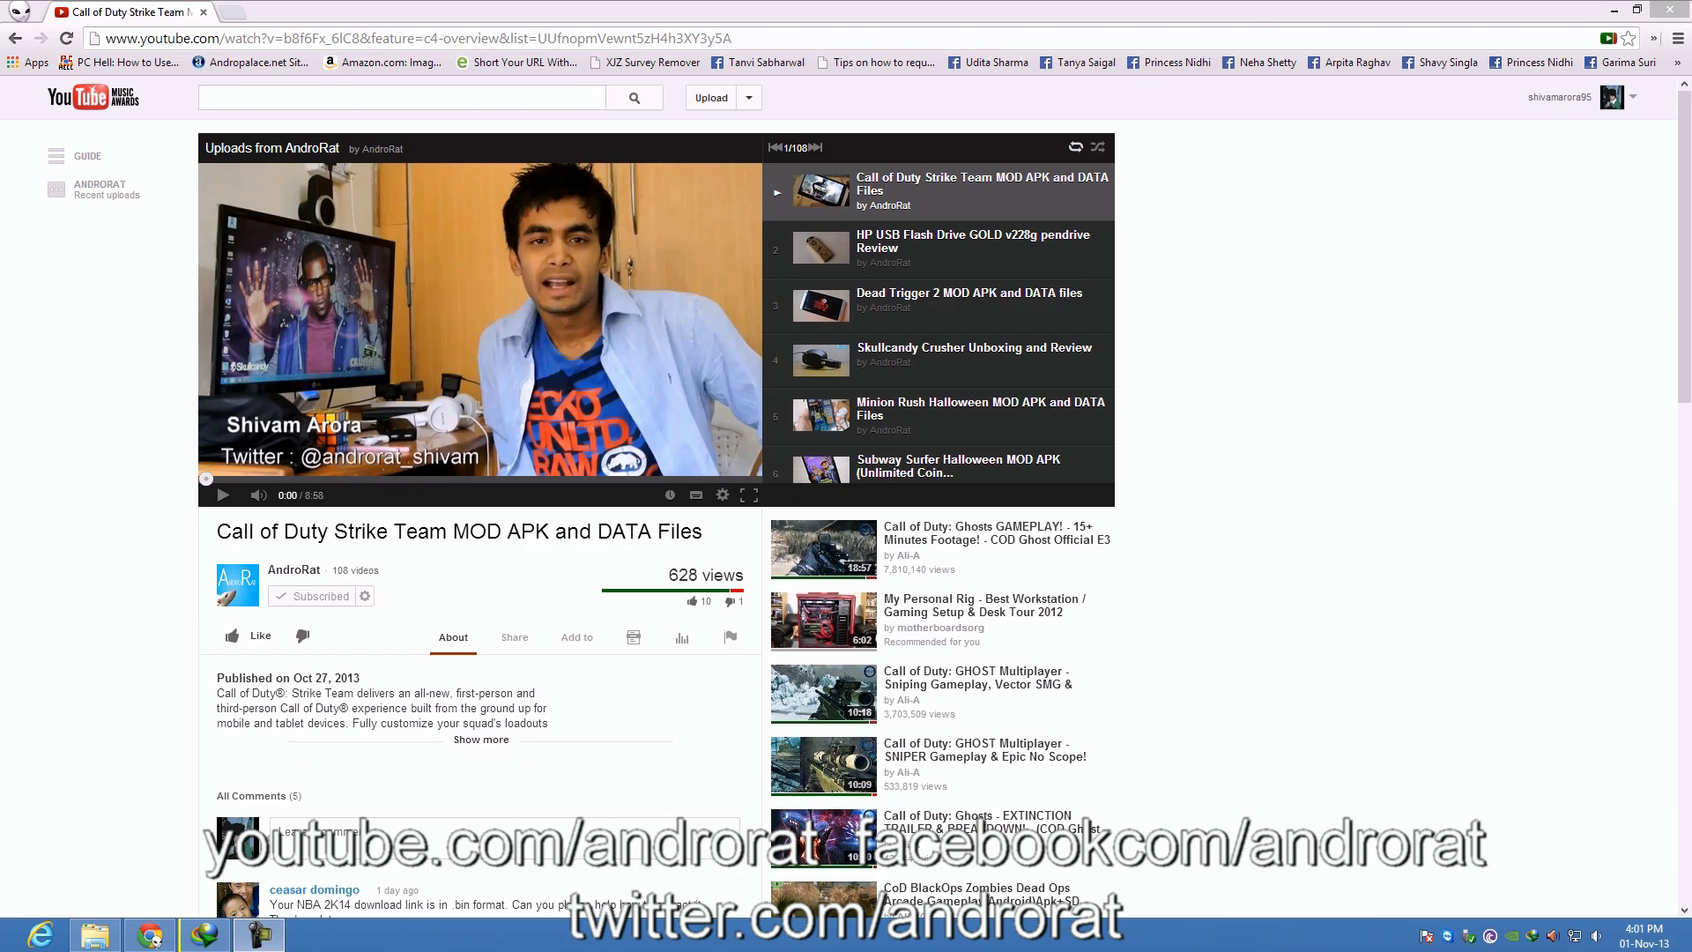
Expand the video description and follow its link.androrat.com download link
left_click(481, 739)
scroll(481, 662, "down", 2)
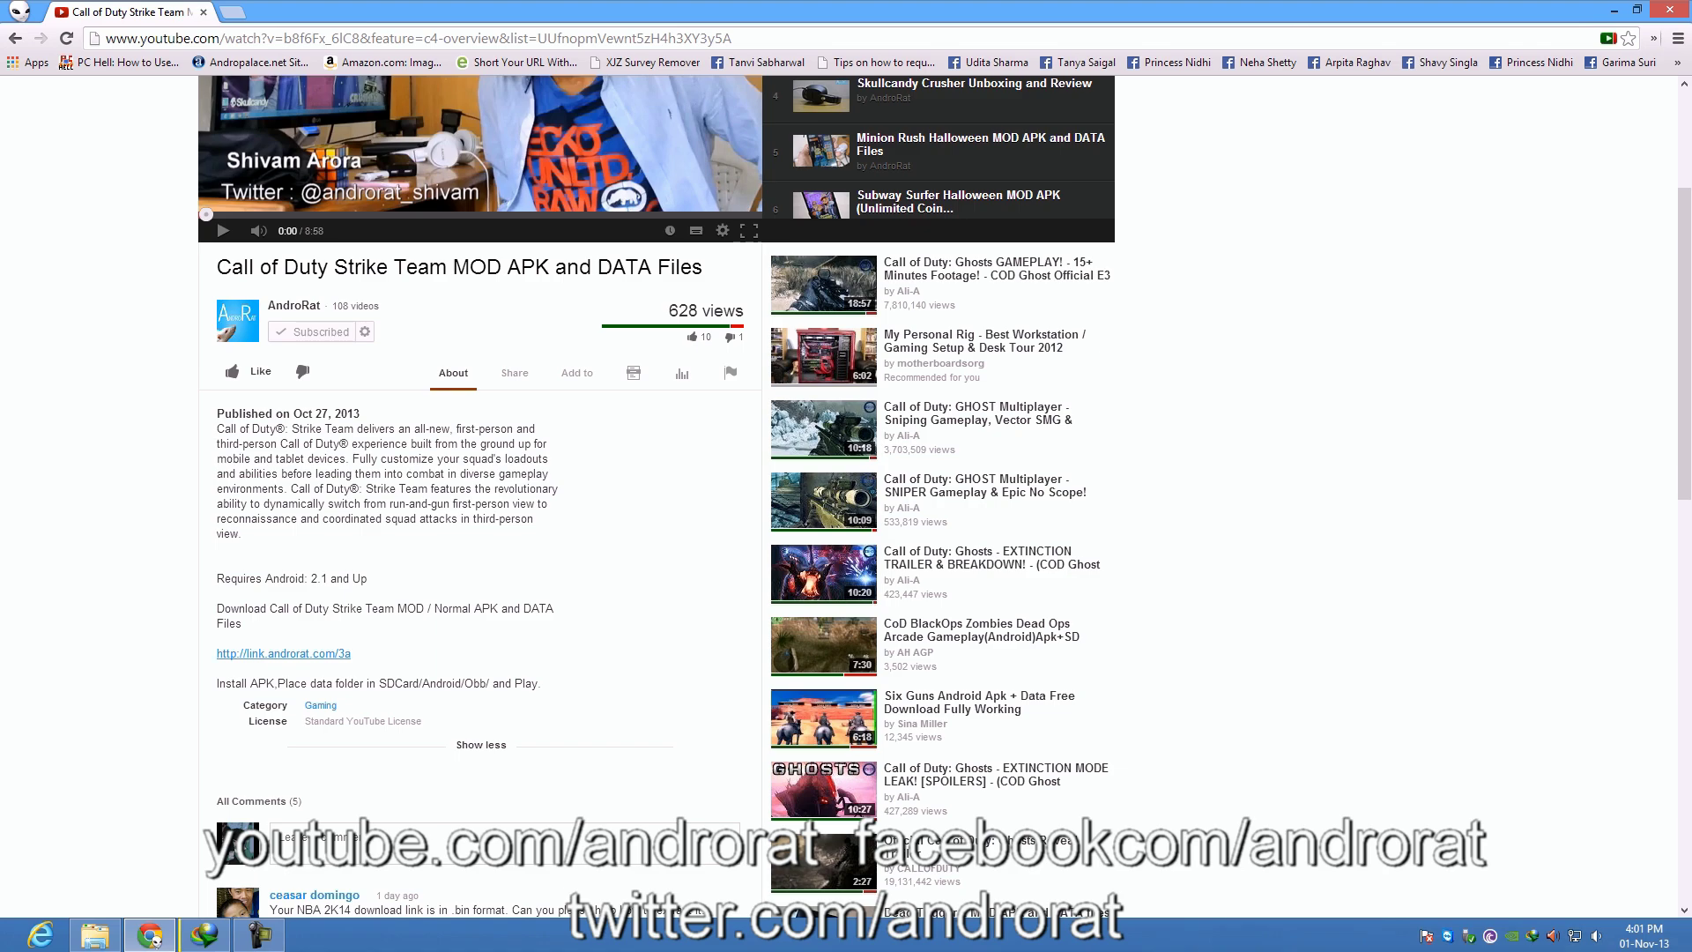
left_click(282, 653)
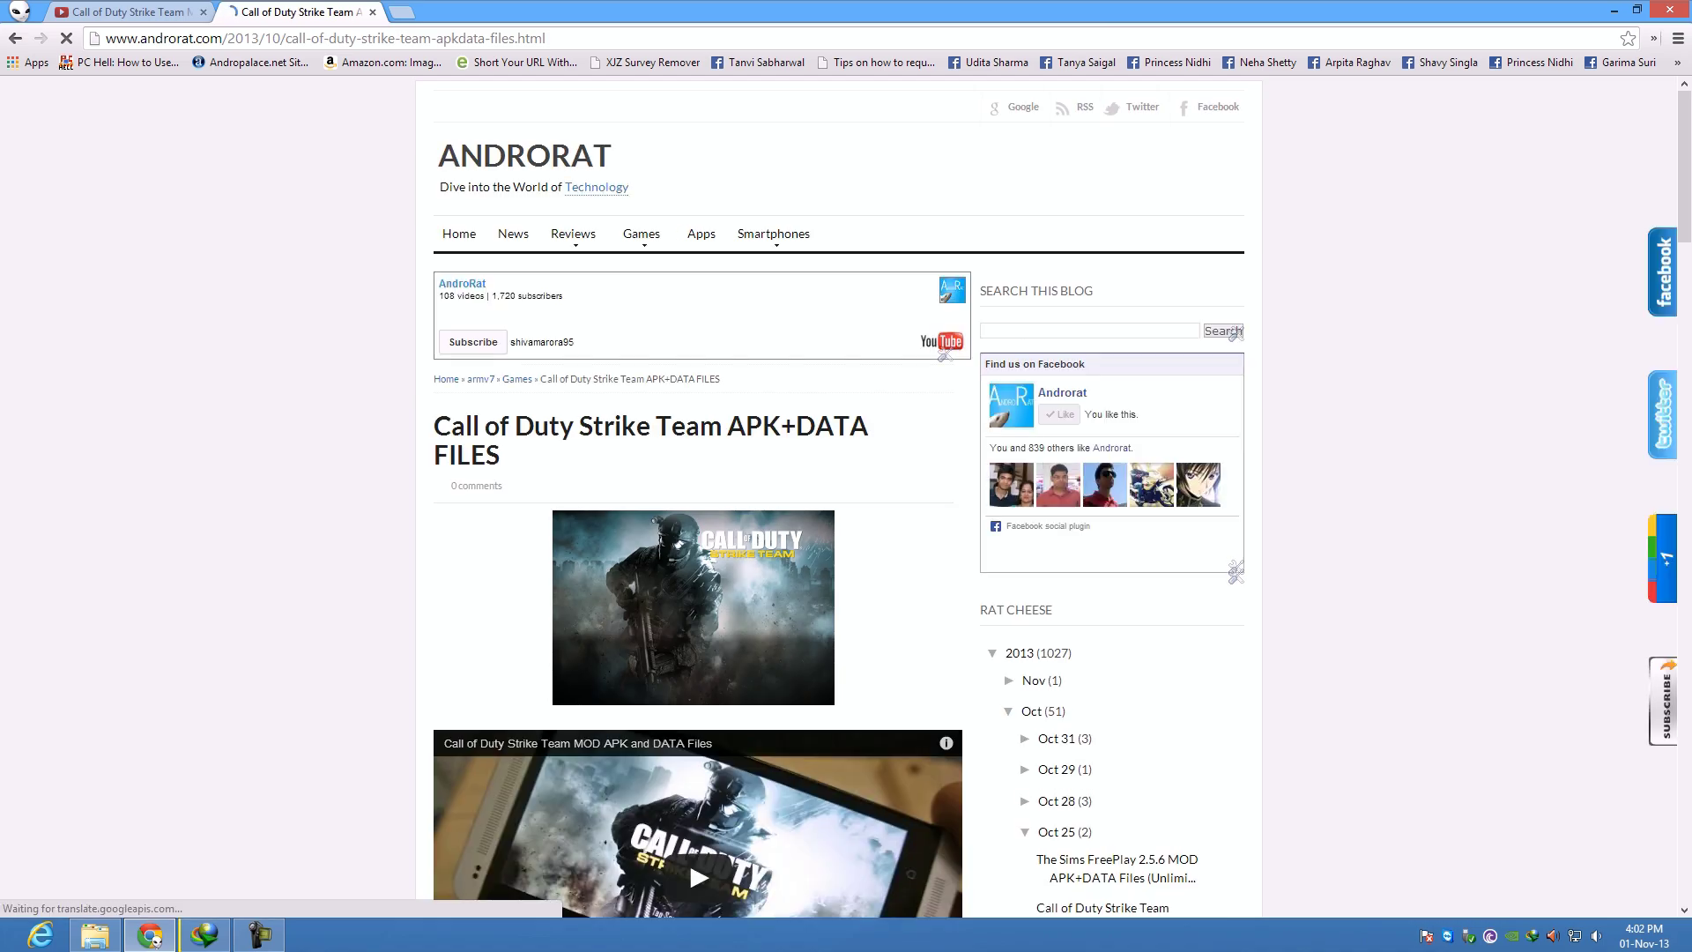
scroll(698, 595, "down", 5)
scroll(698, 596, "down", 5)
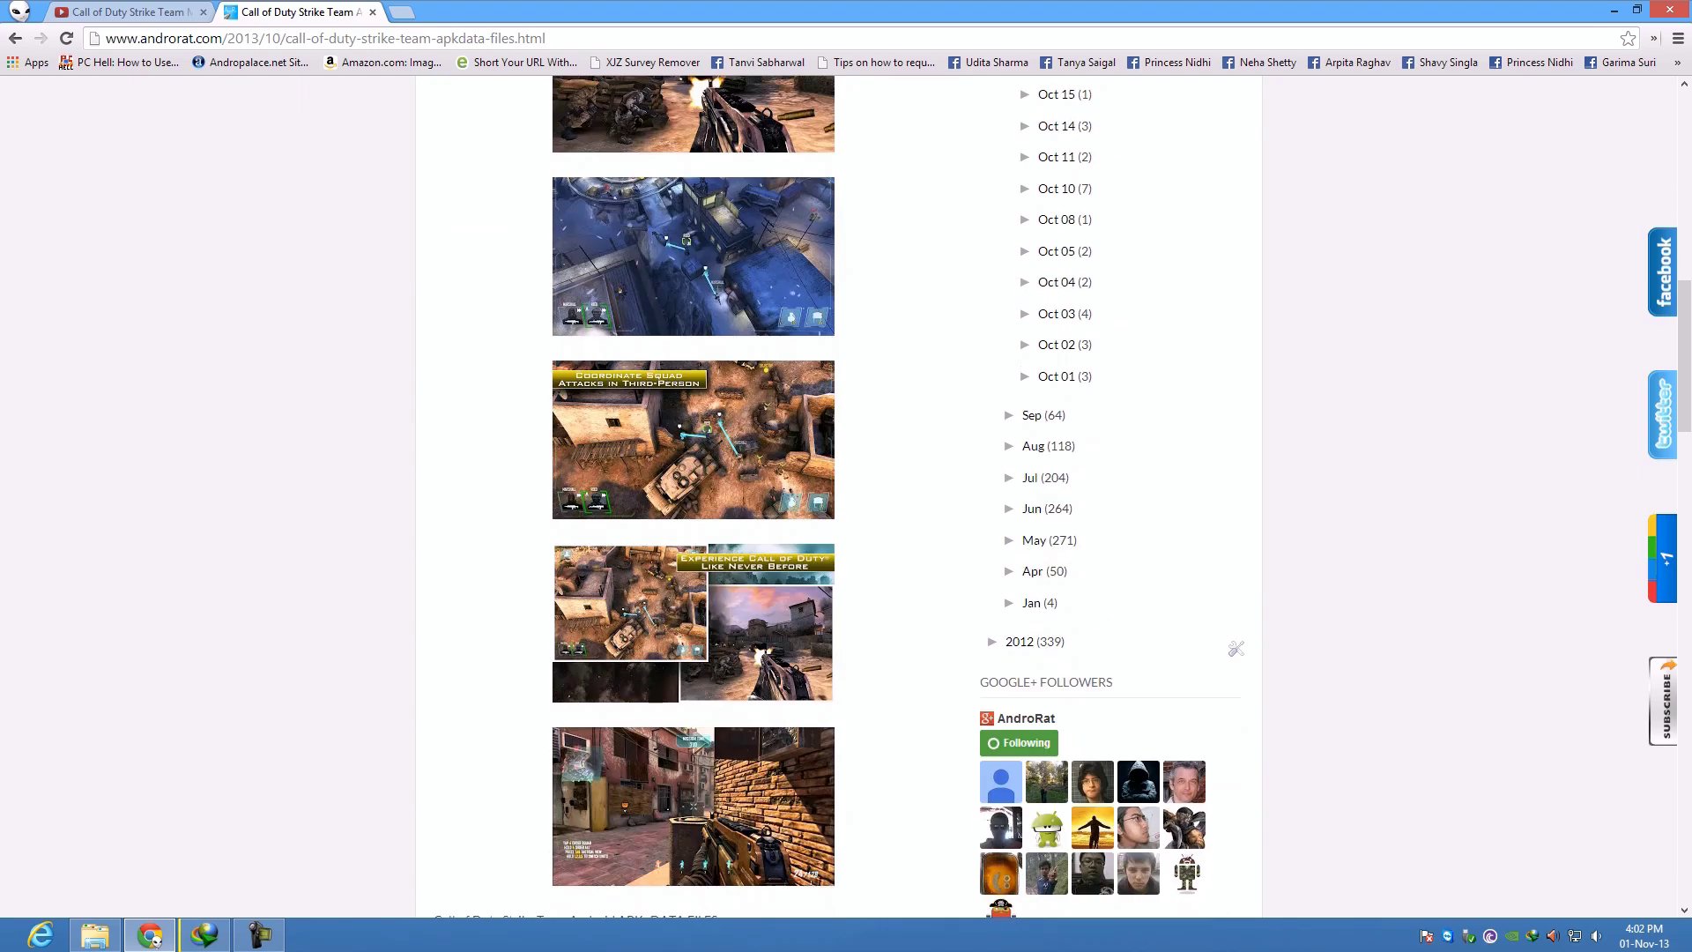
scroll(757, 652, "down", 5)
scroll(758, 651, "down", 1)
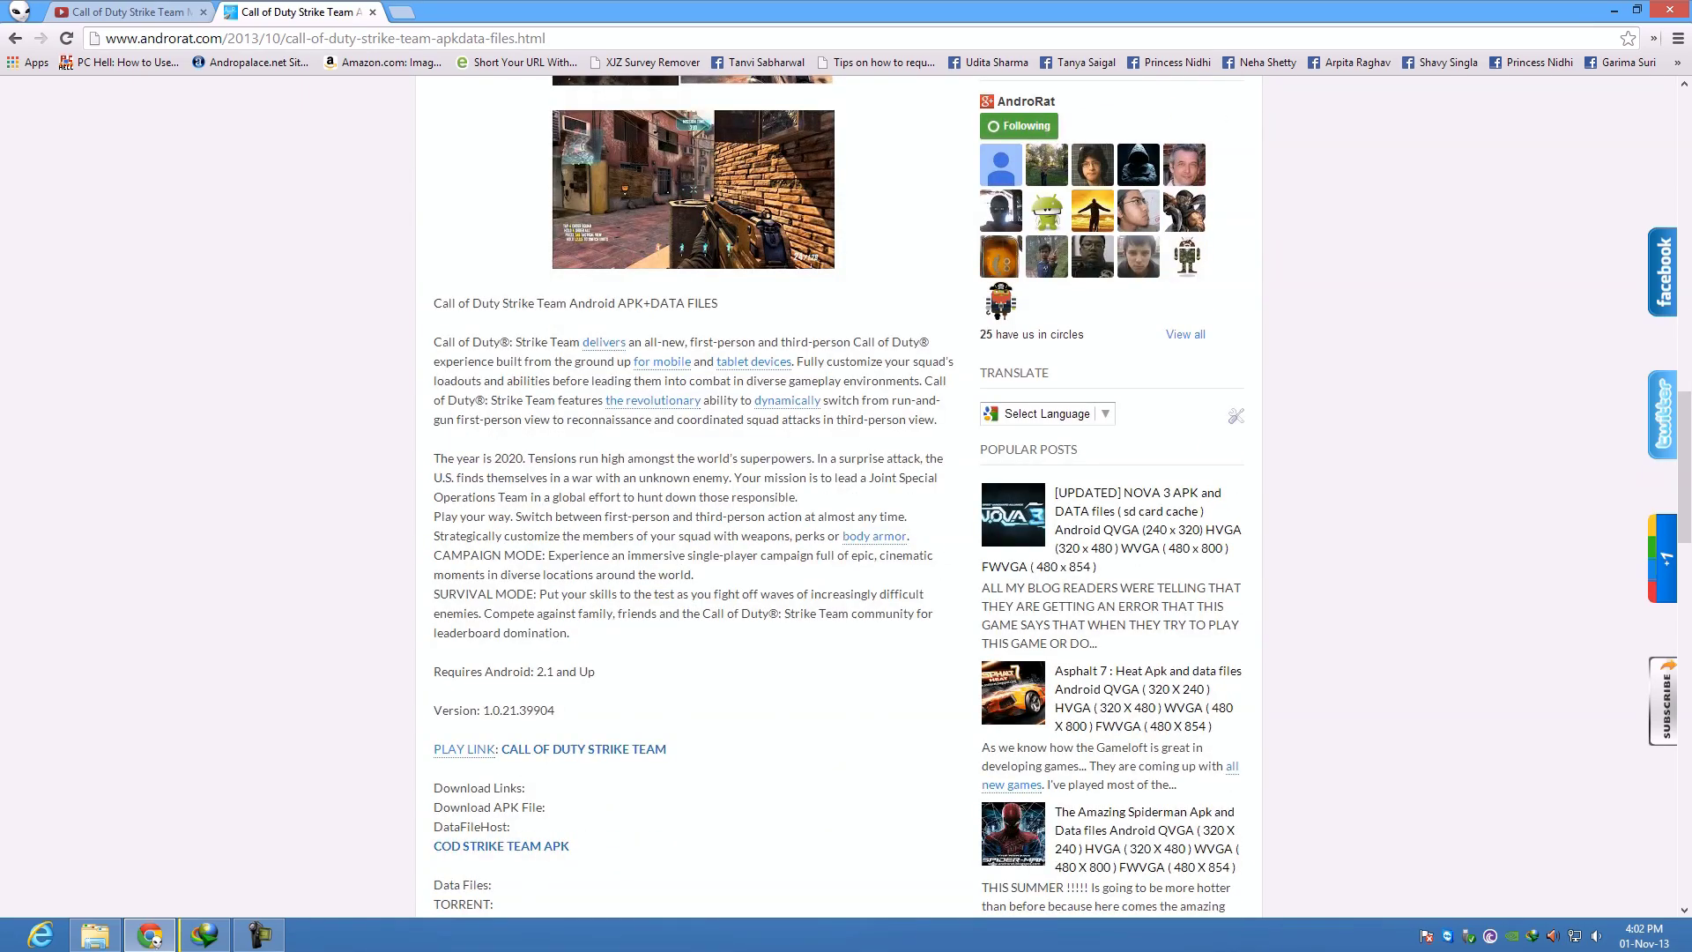
scroll(757, 652, "down", 3)
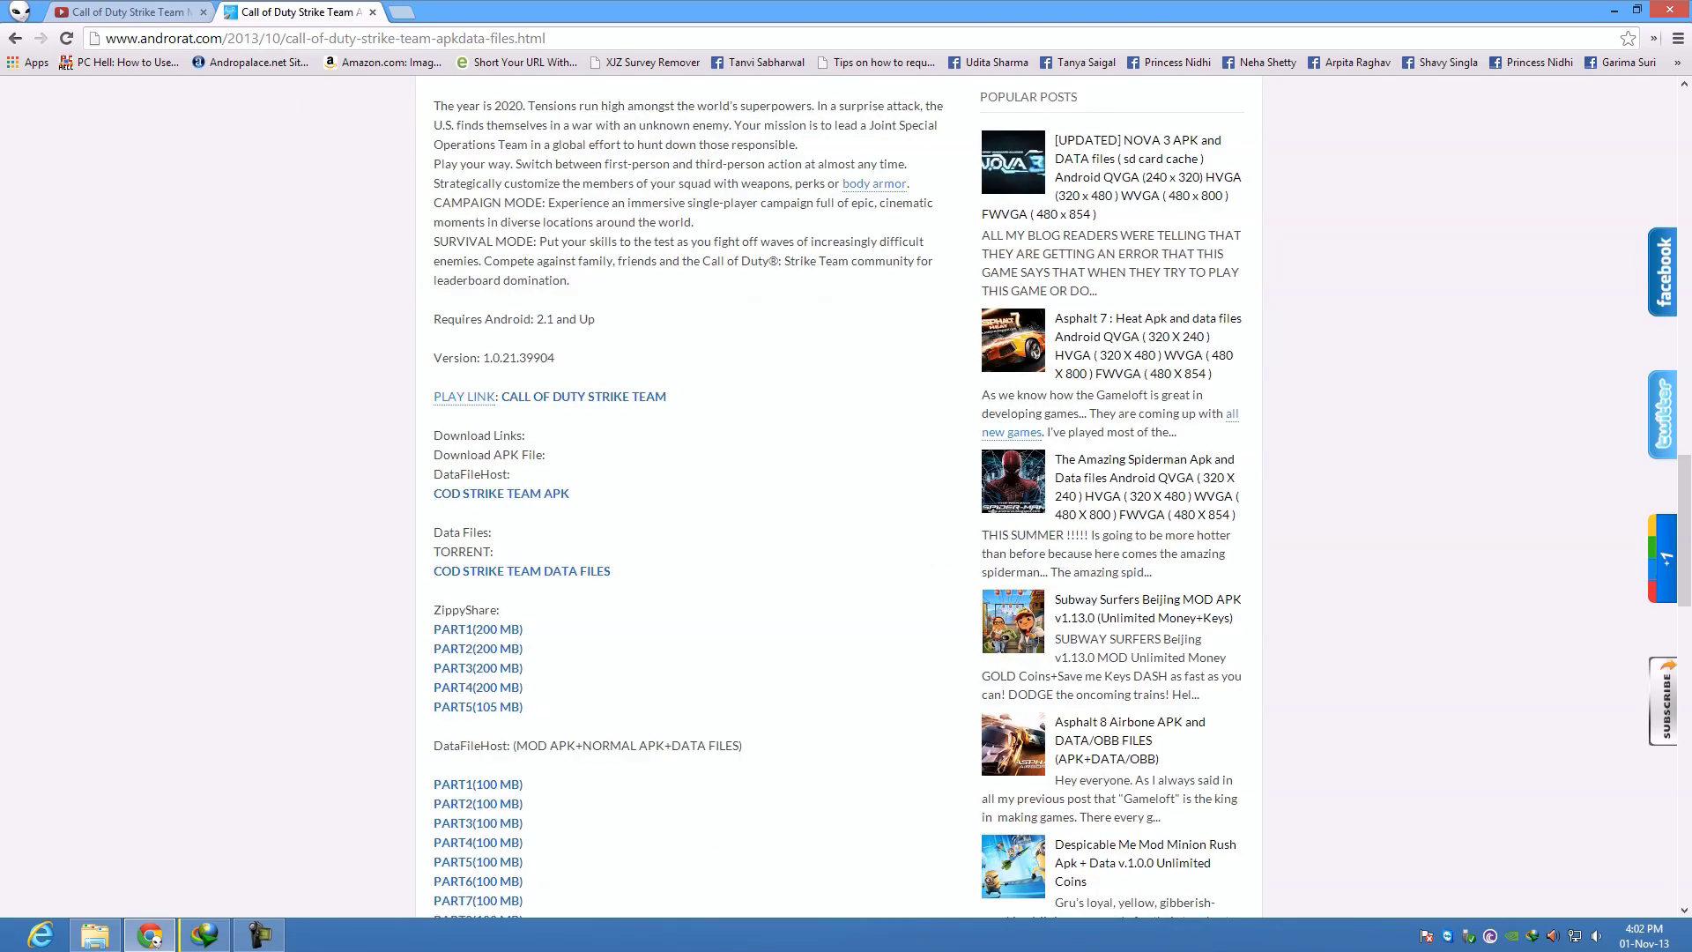
Scroll the Androrat post down to the Download Links and DataFileHost PART list
left_click(582, 397)
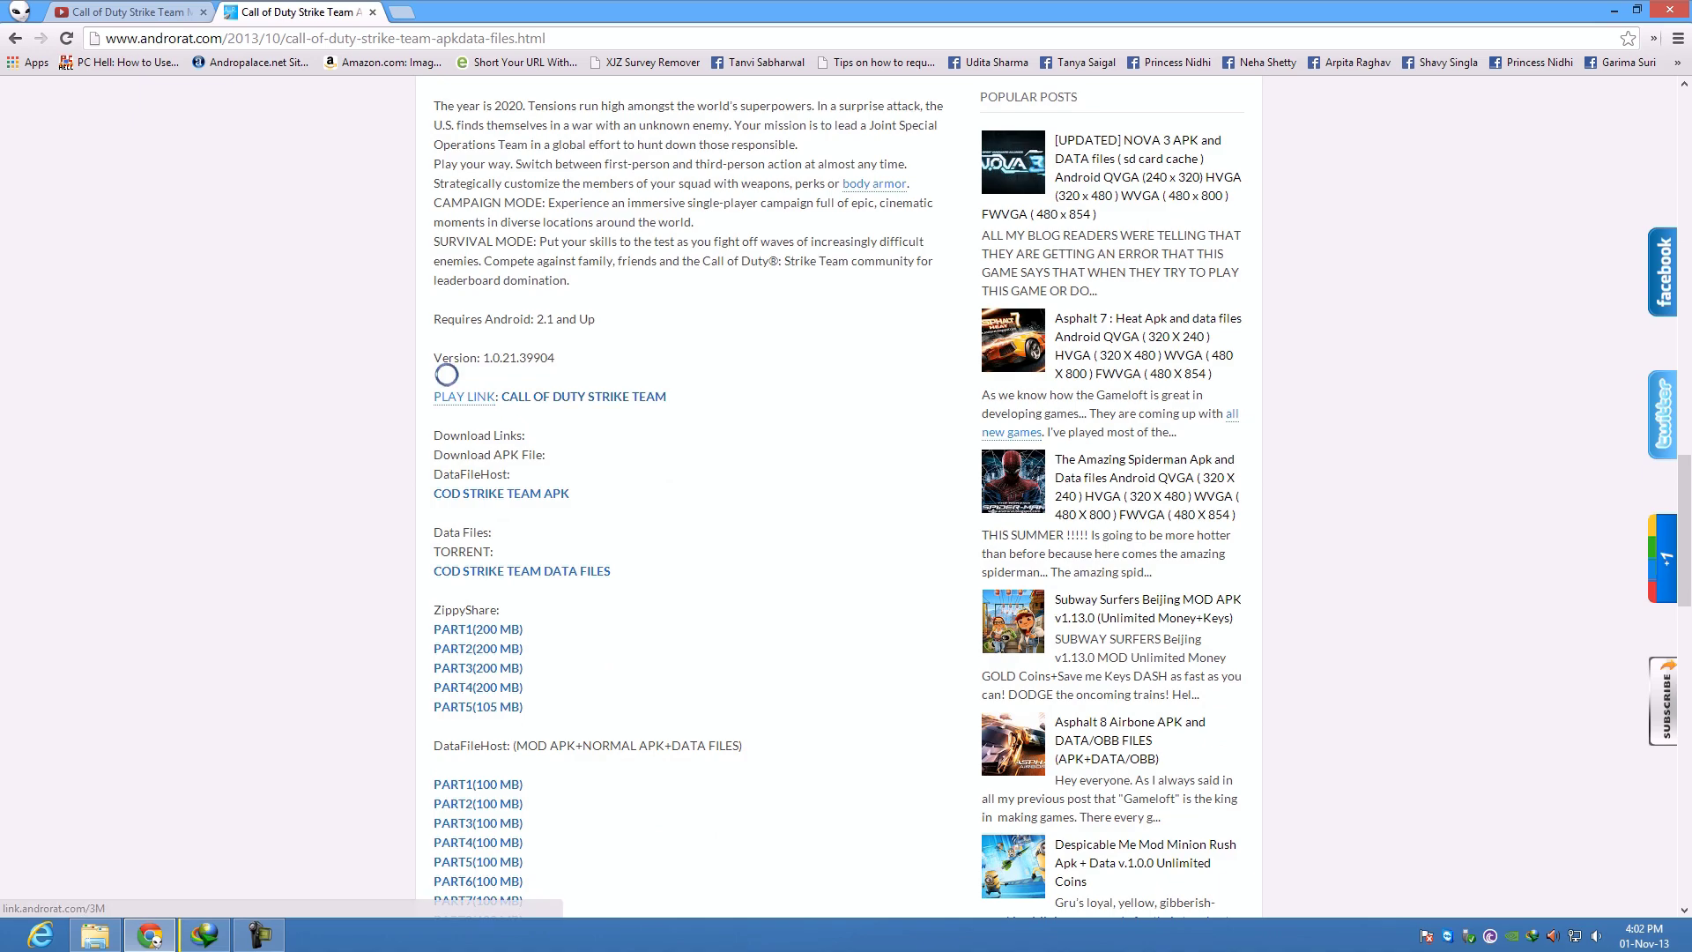
scroll(447, 375, "down", 2)
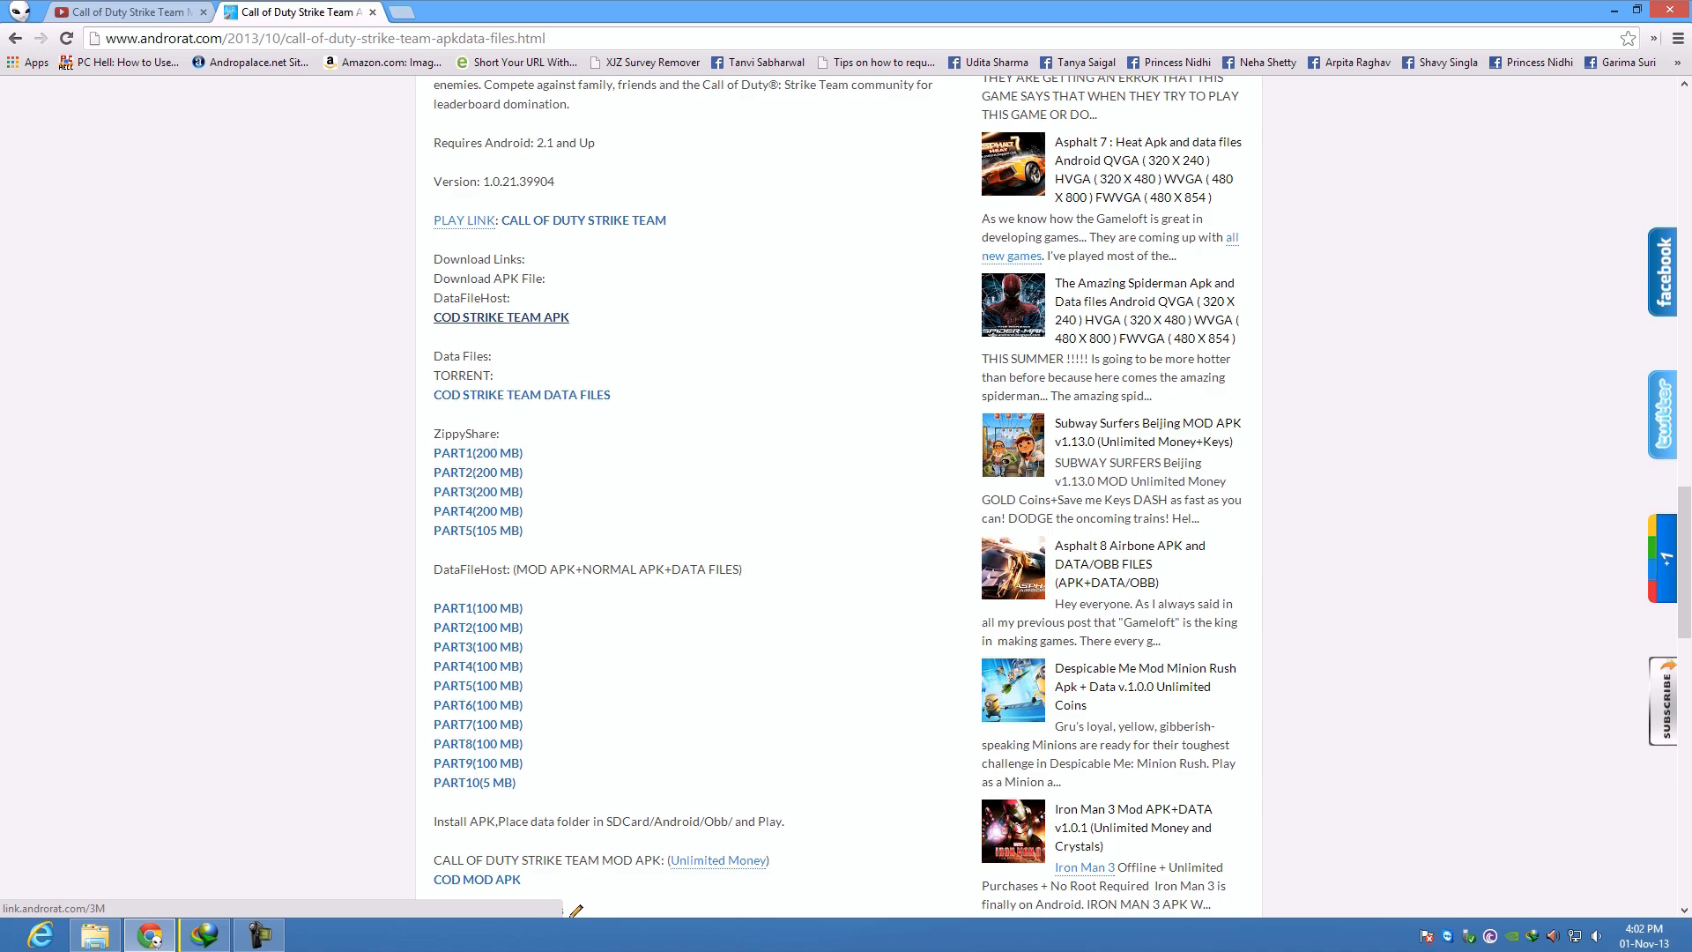
scroll(574, 911, "down", 2)
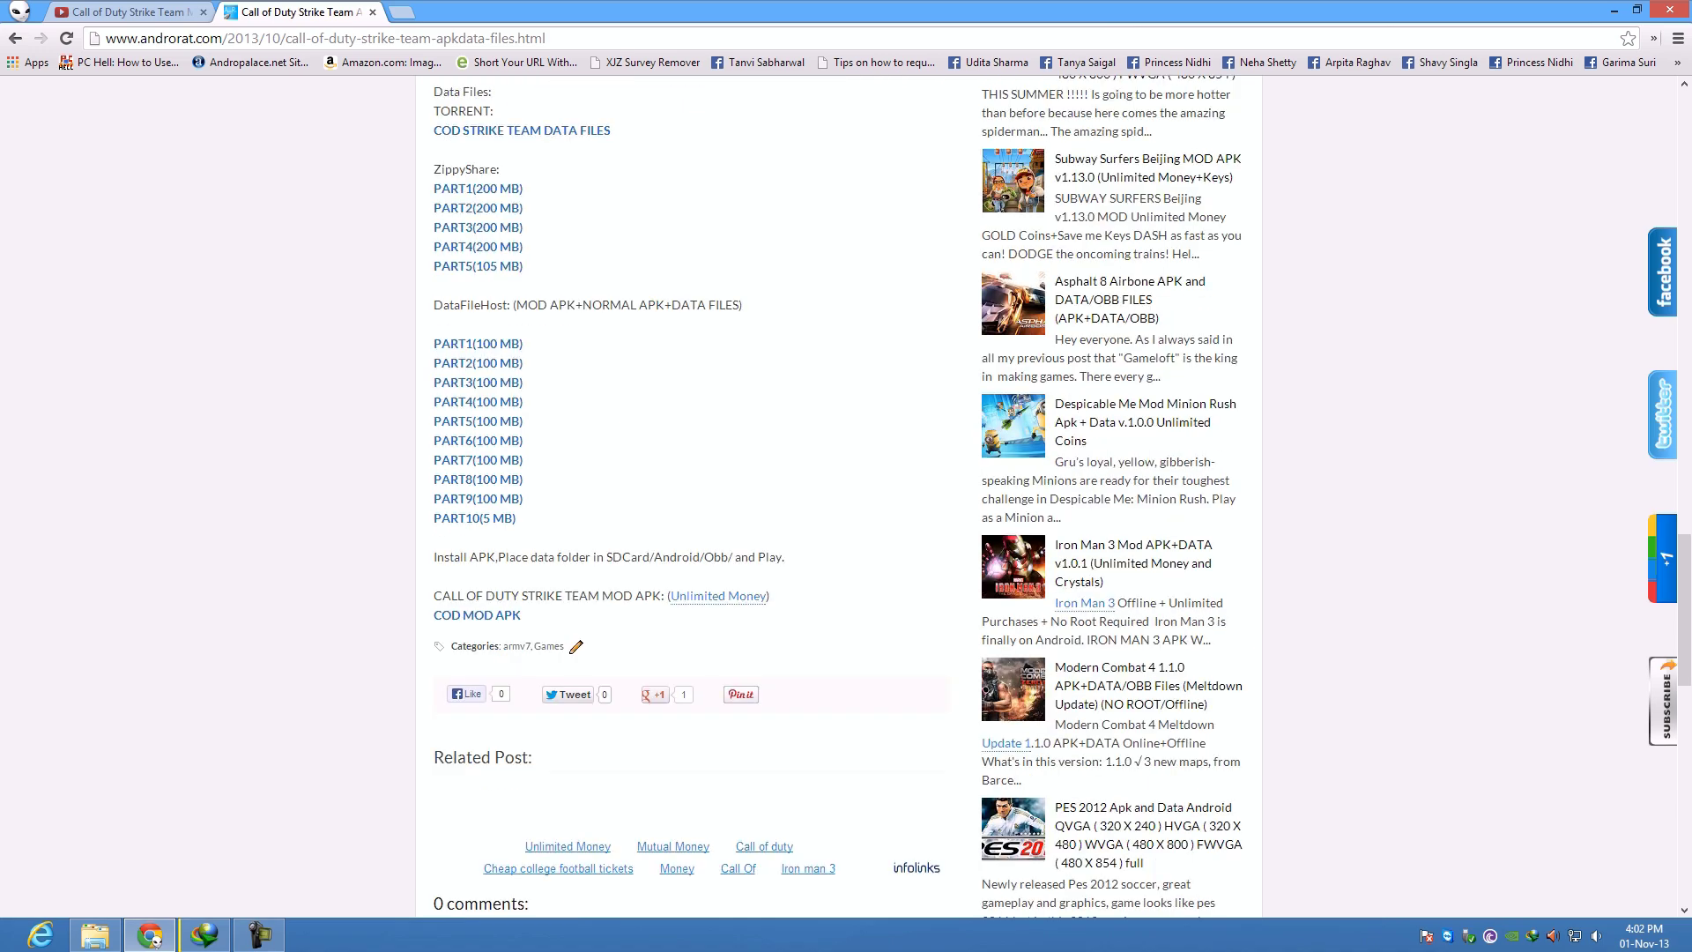
scroll(575, 646, "down", 1)
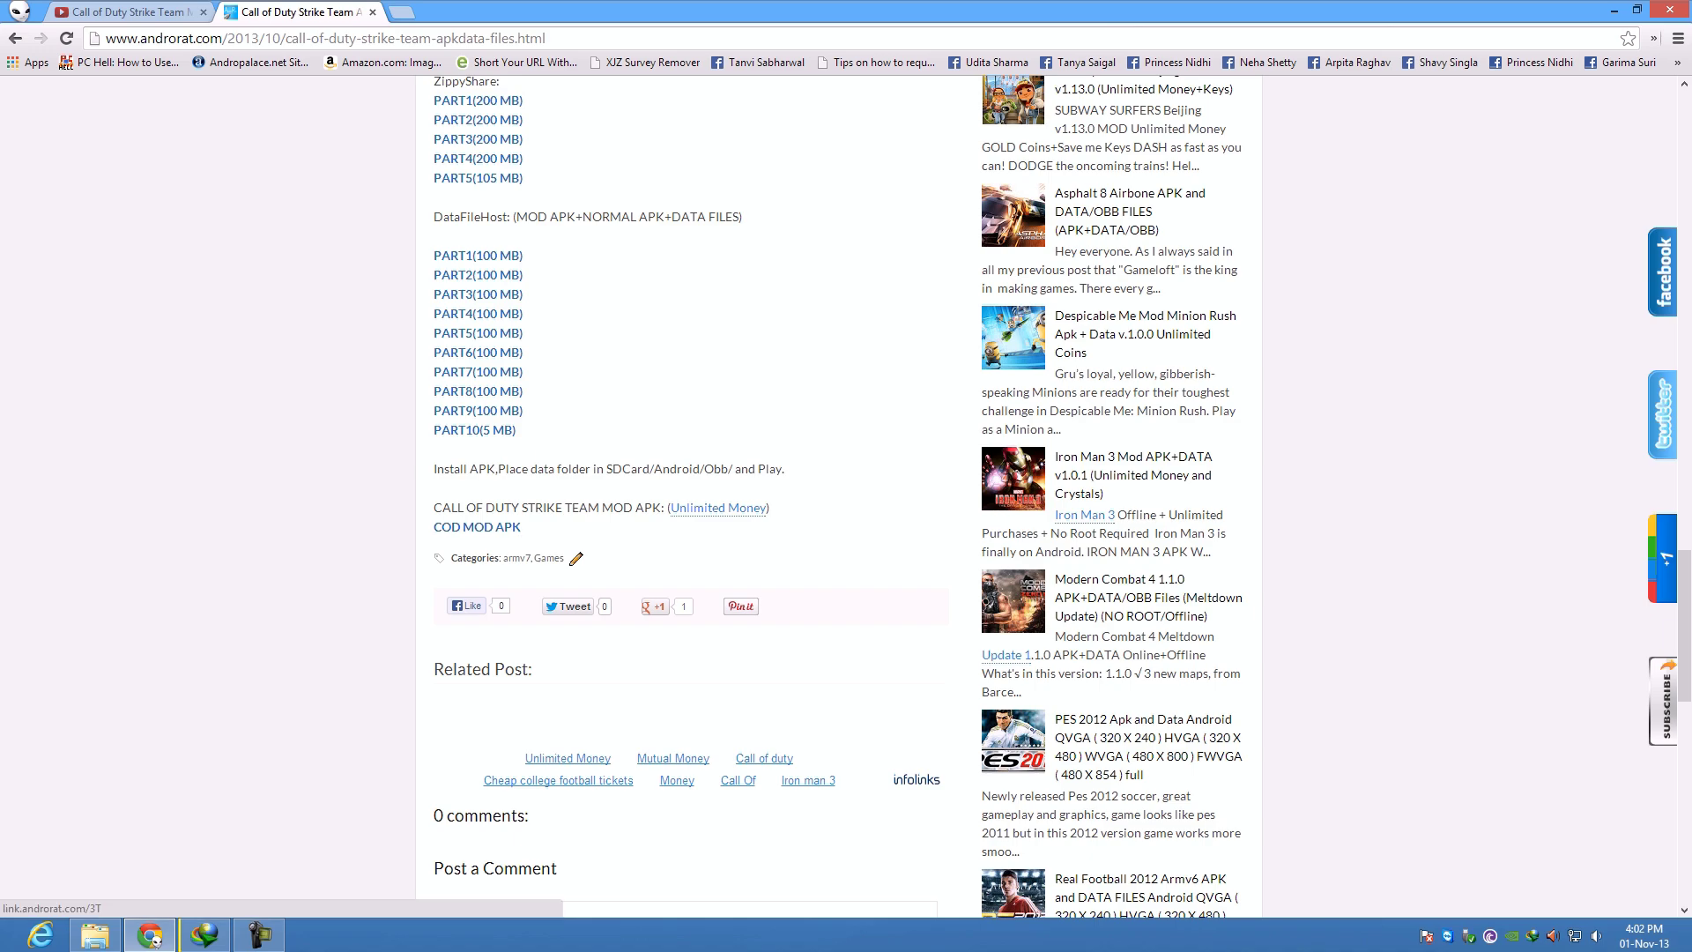
Get past the ad to DataFileHost, cancel the COD MOD APK download, and close that tab
left_click(477, 527)
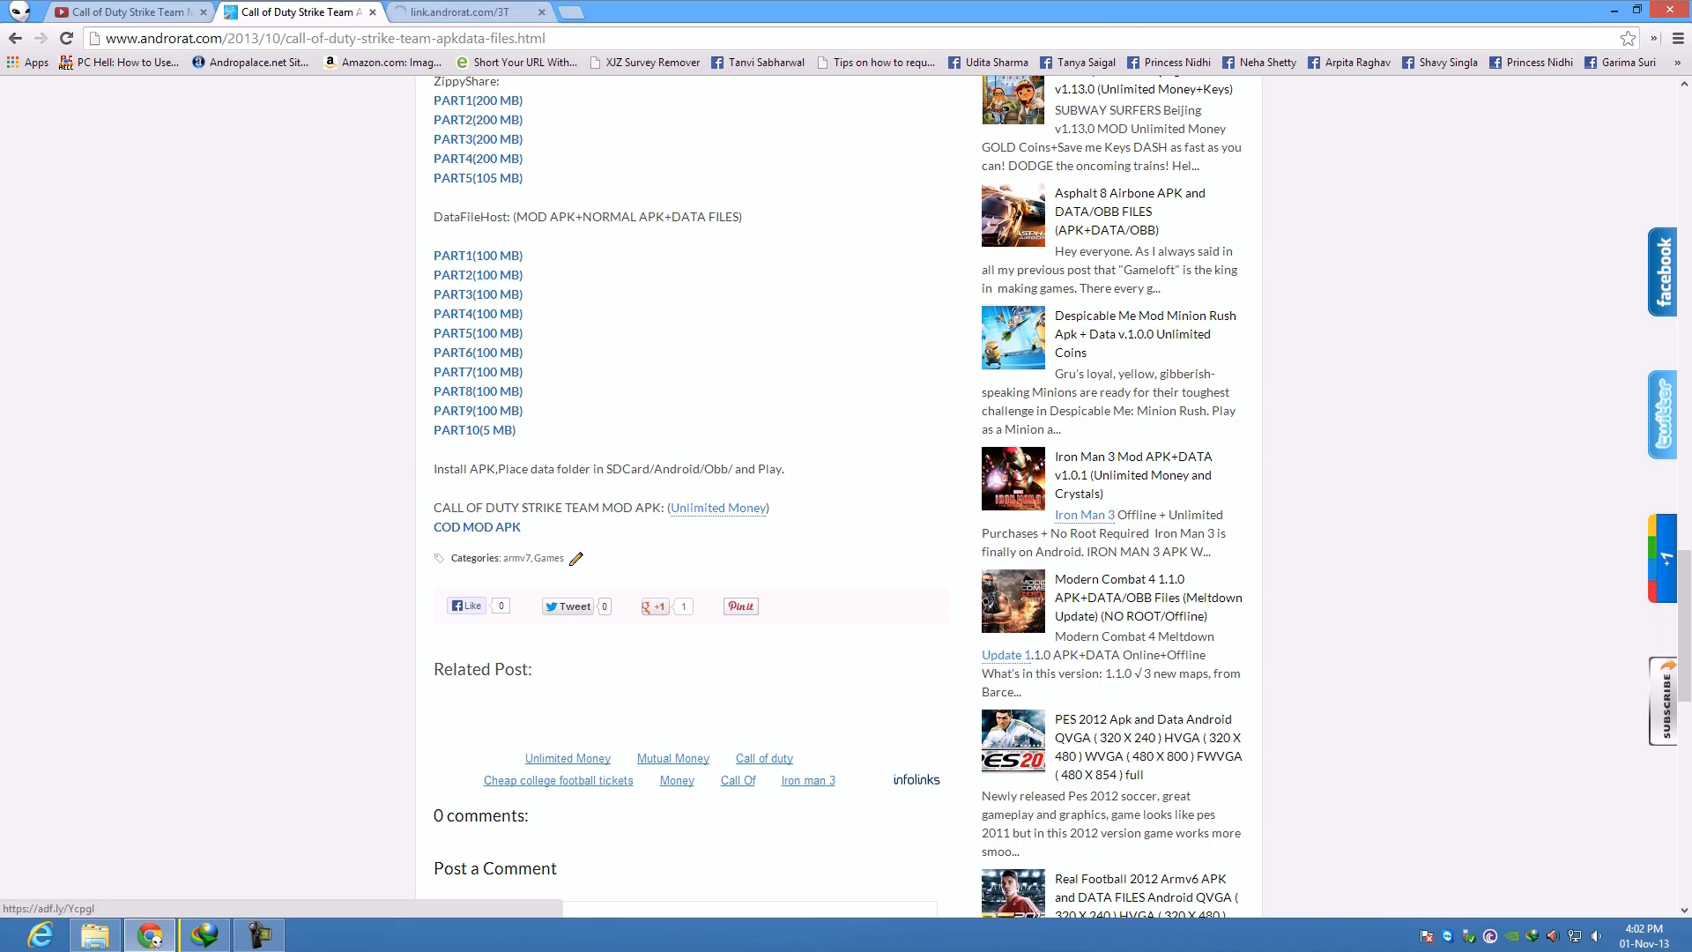
left_click(470, 12)
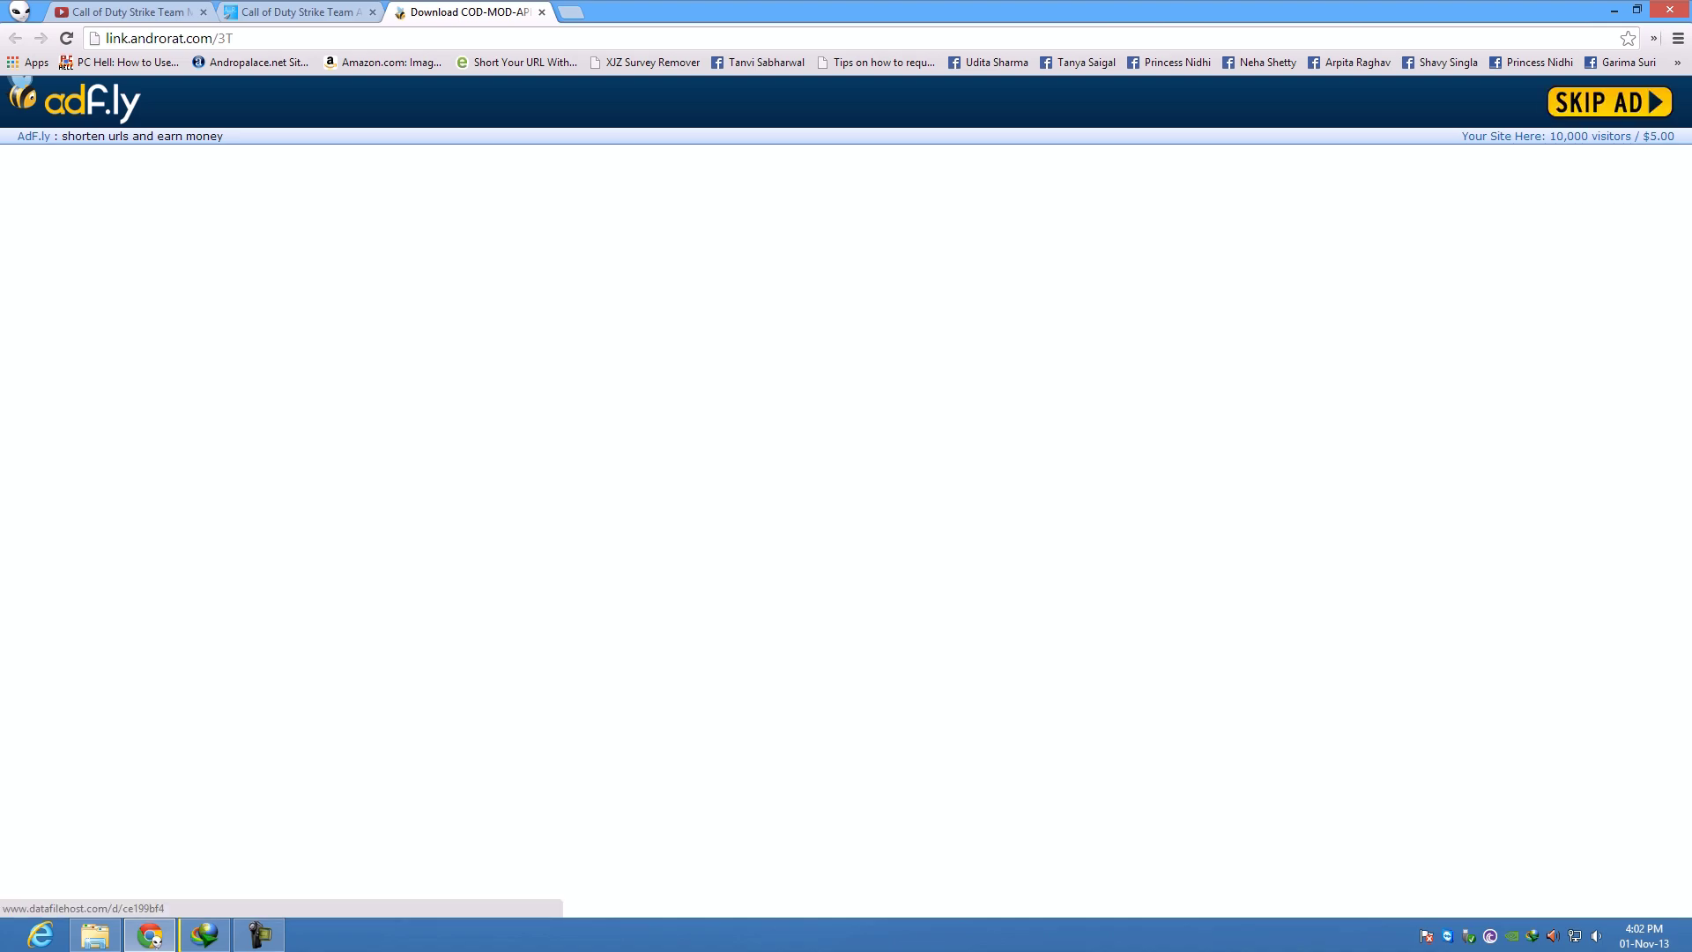
left_click(1609, 102)
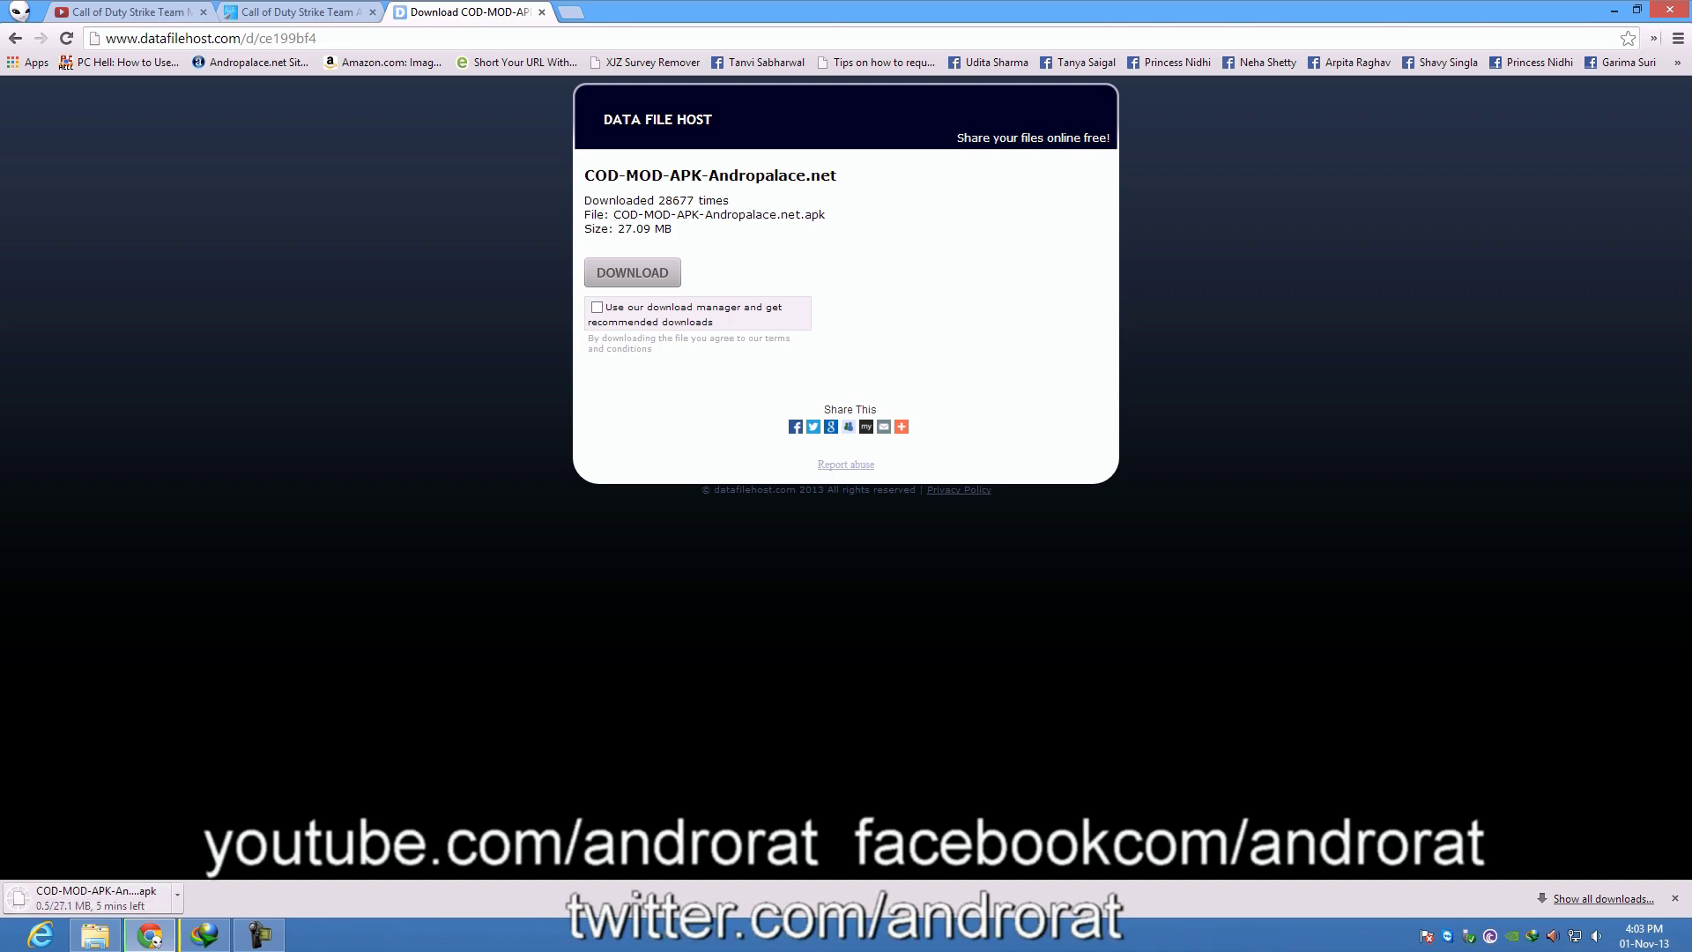
left_click(175, 897)
left_click(265, 881)
left_click(541, 13)
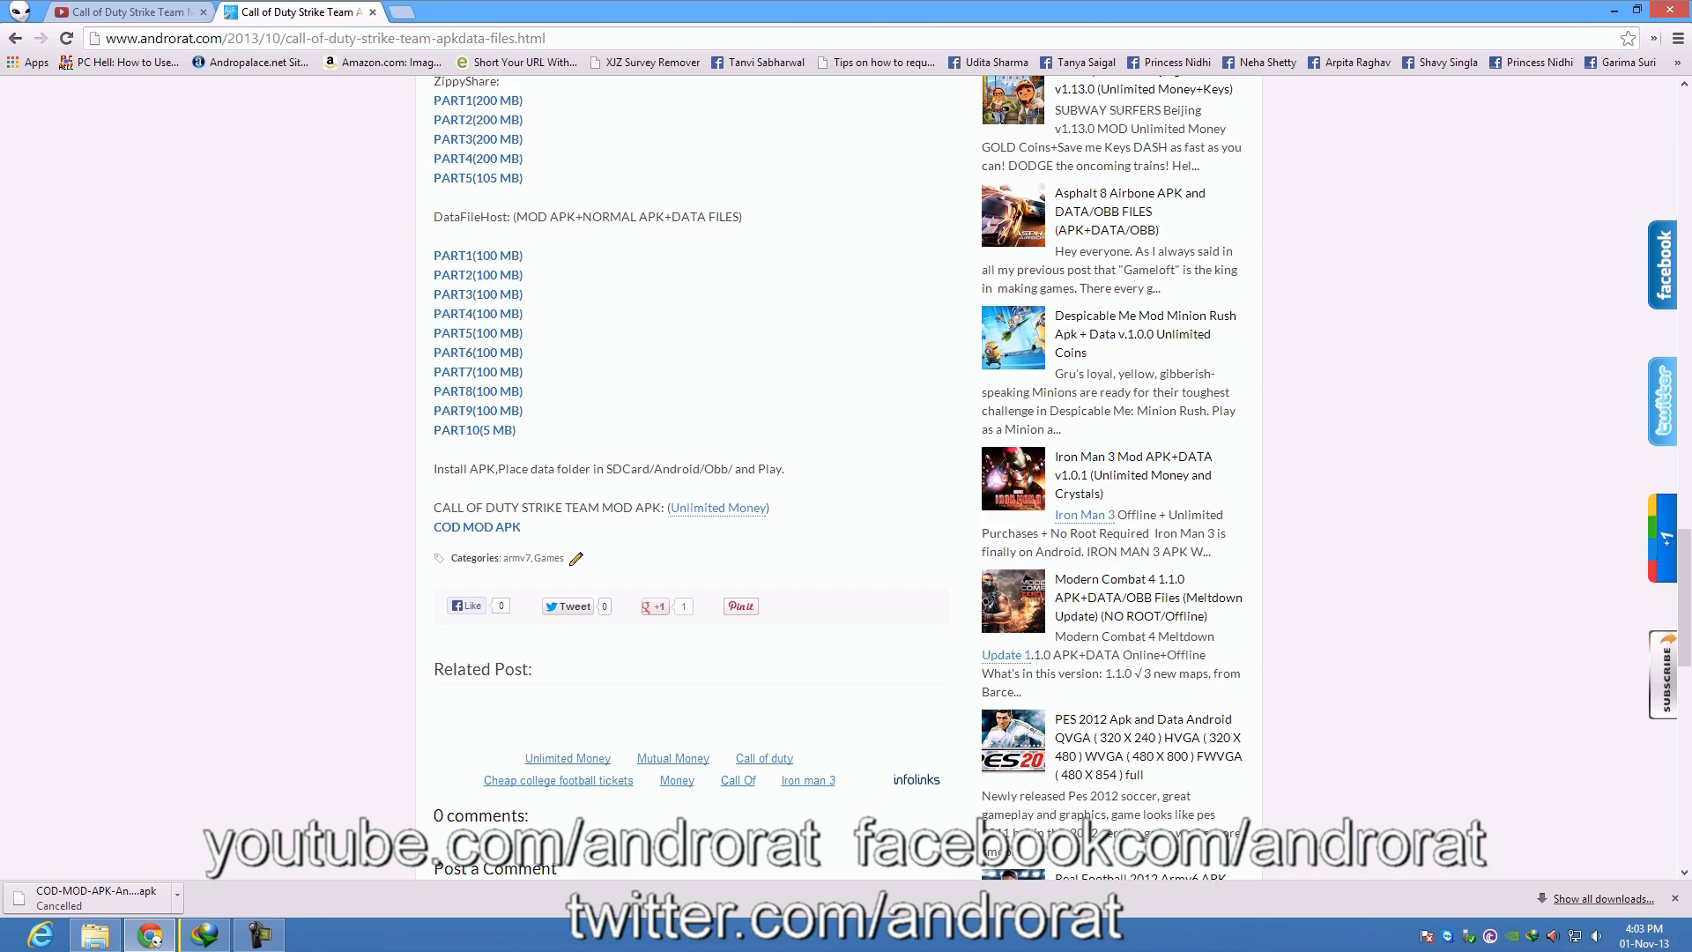
scroll(847, 476, "up", 1)
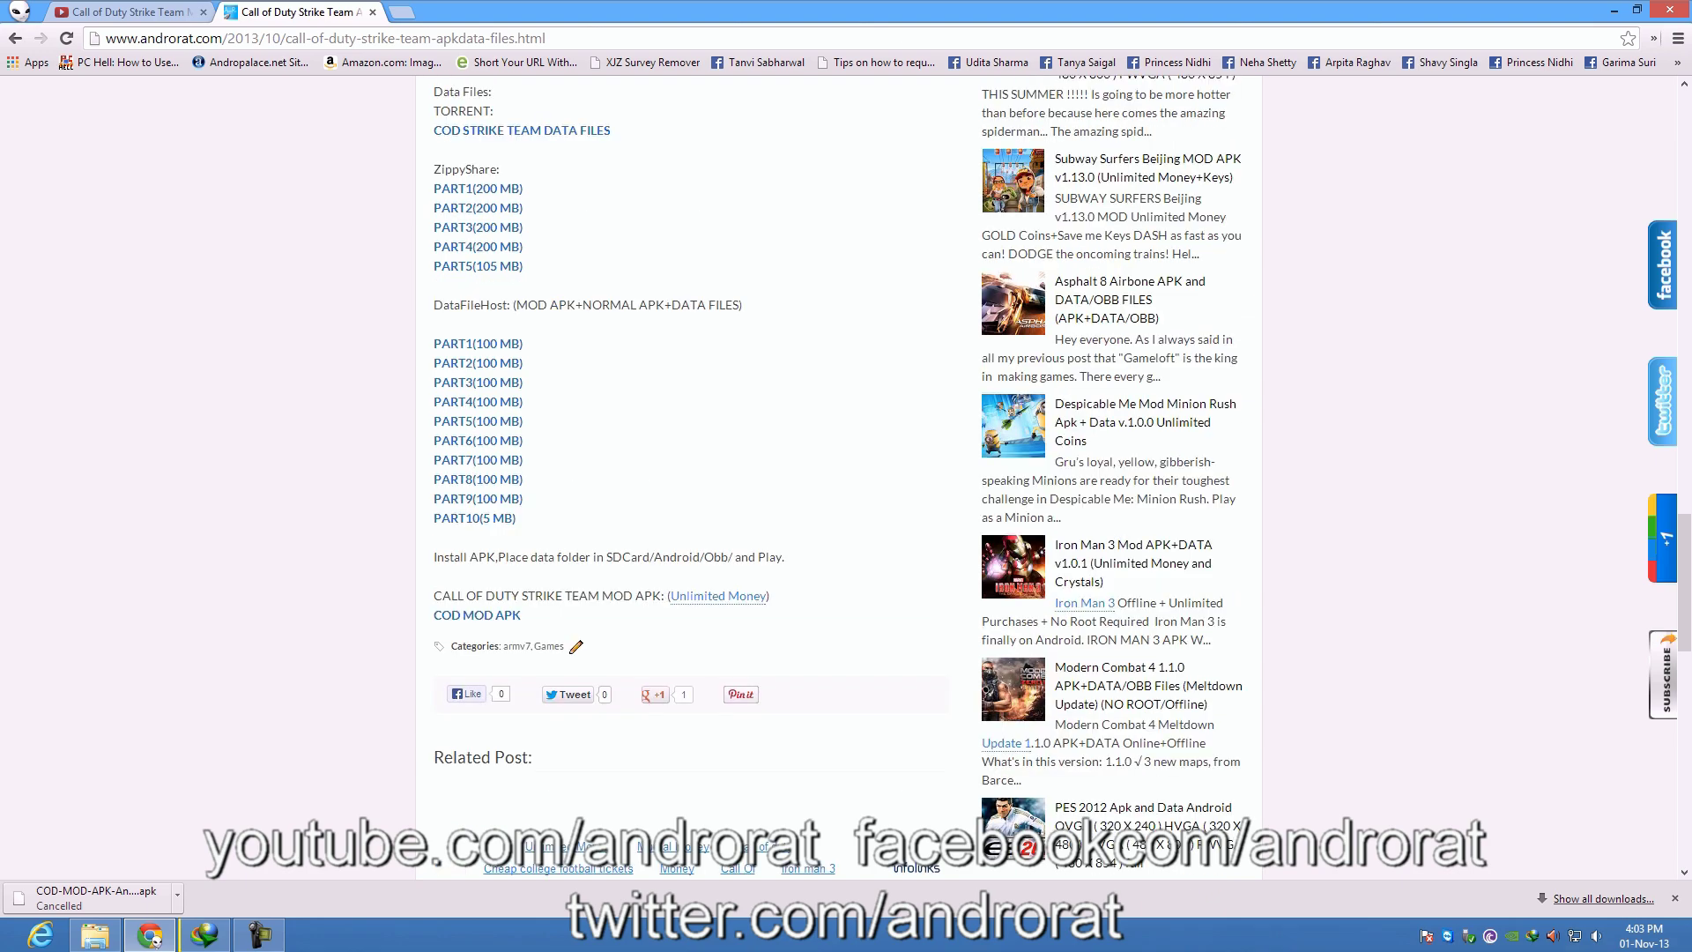
scroll(846, 476, "up", 1)
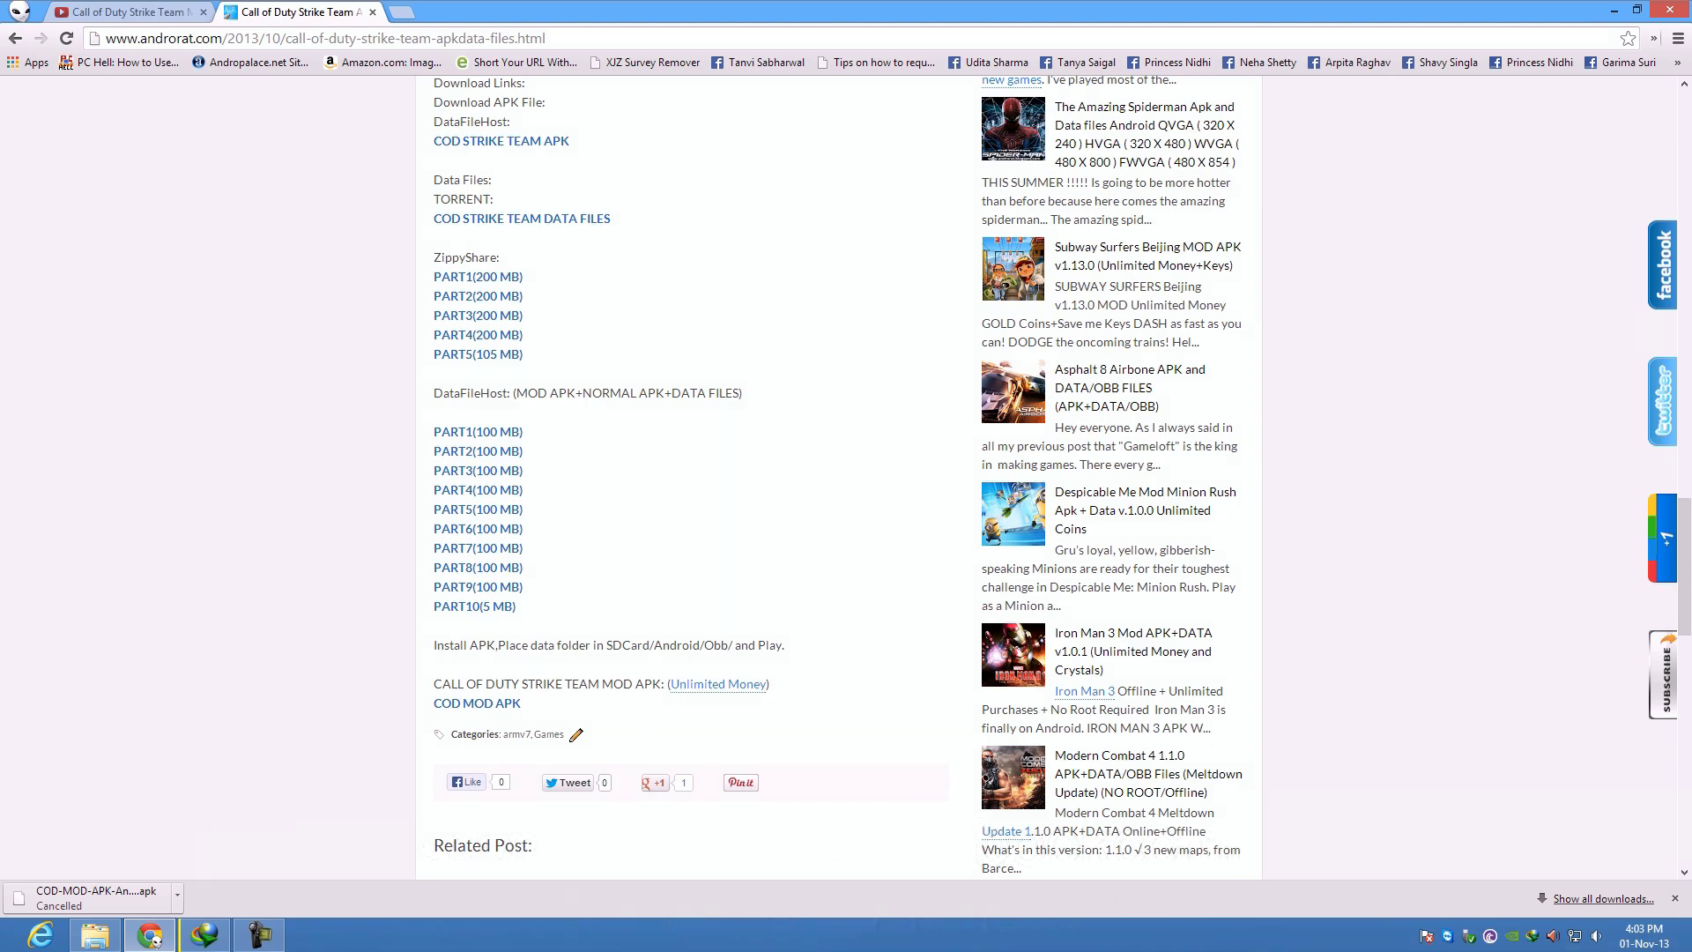
scroll(478, 450, "up", 1)
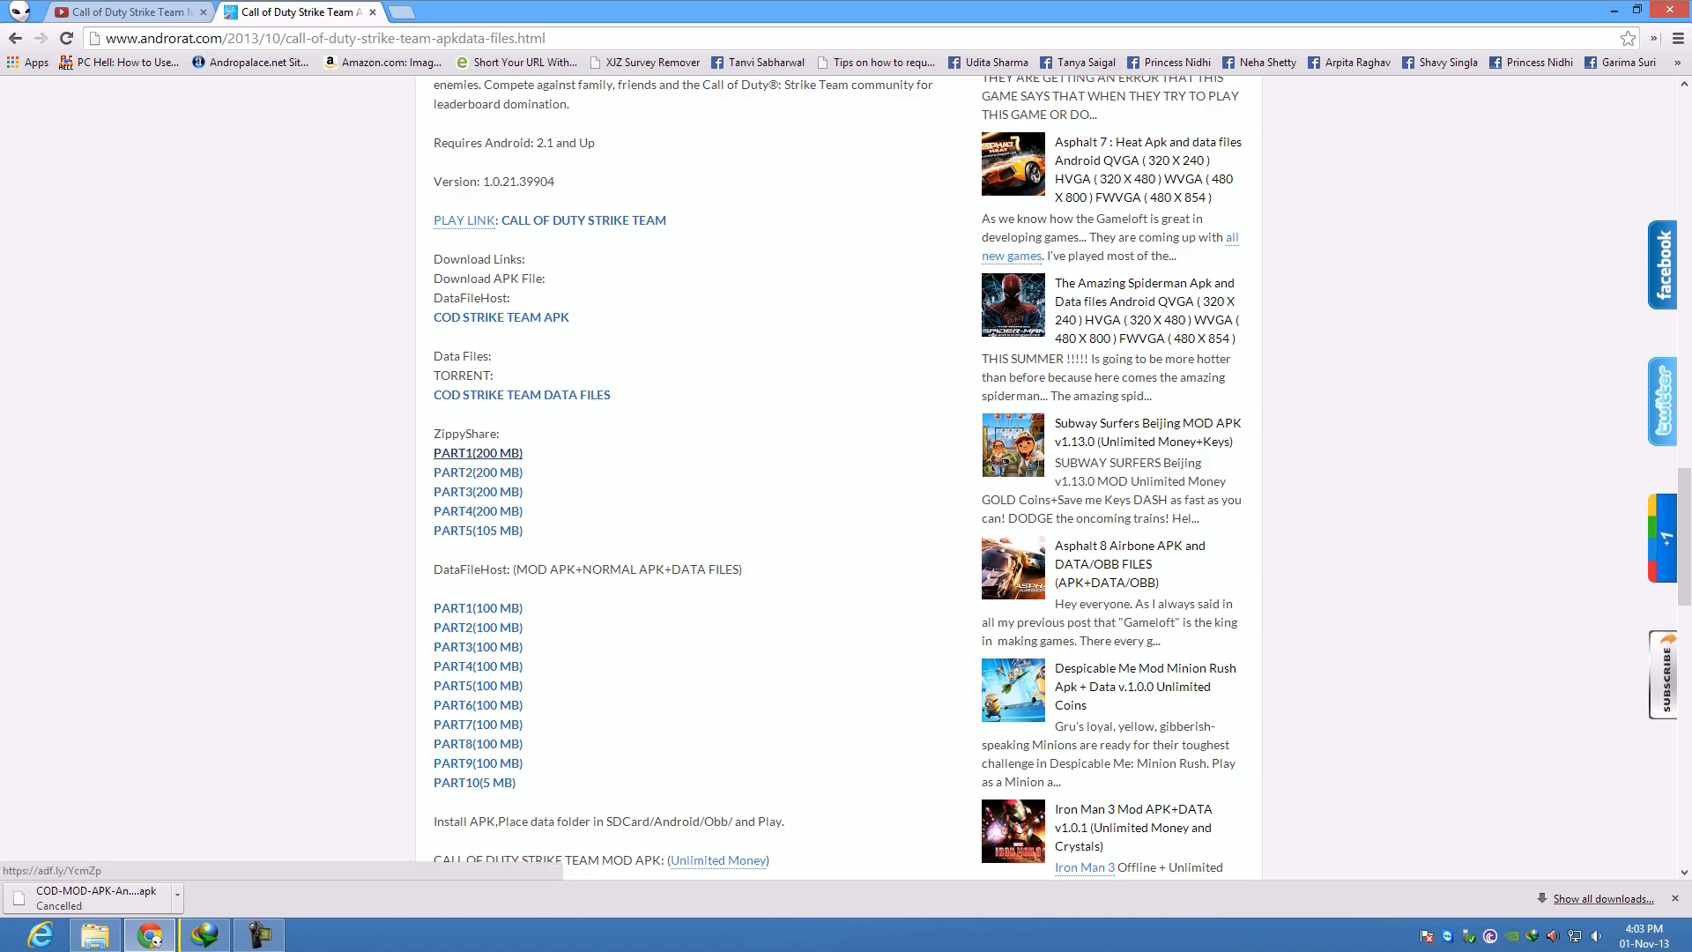
left_click(478, 453)
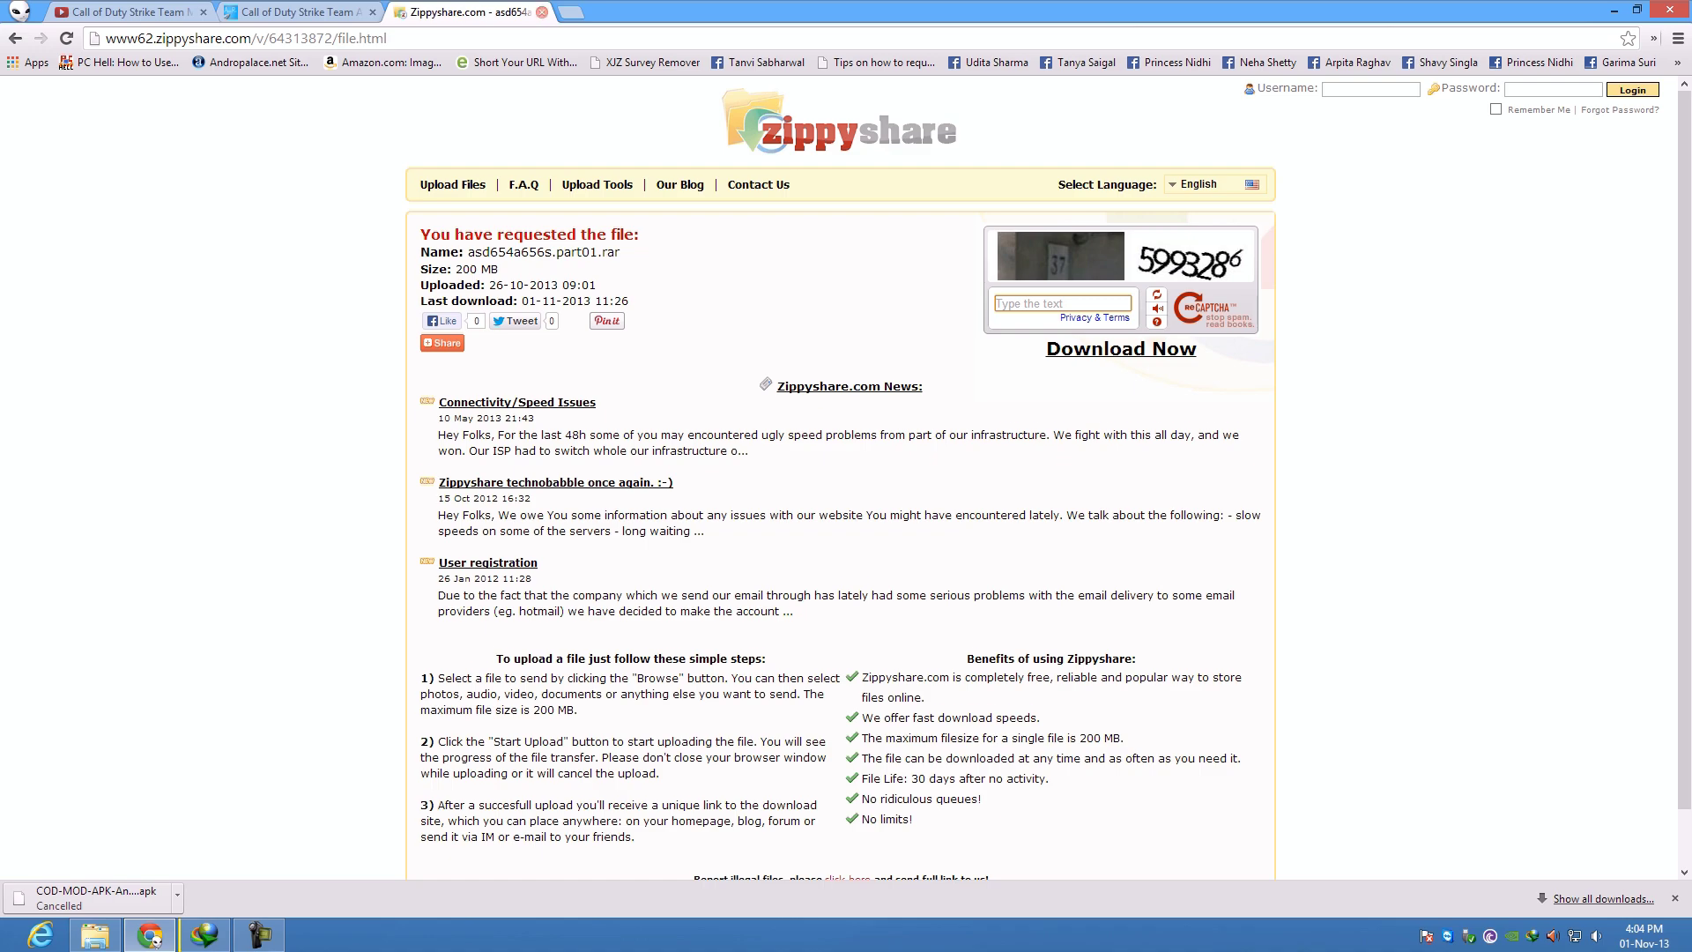
left_click(541, 11)
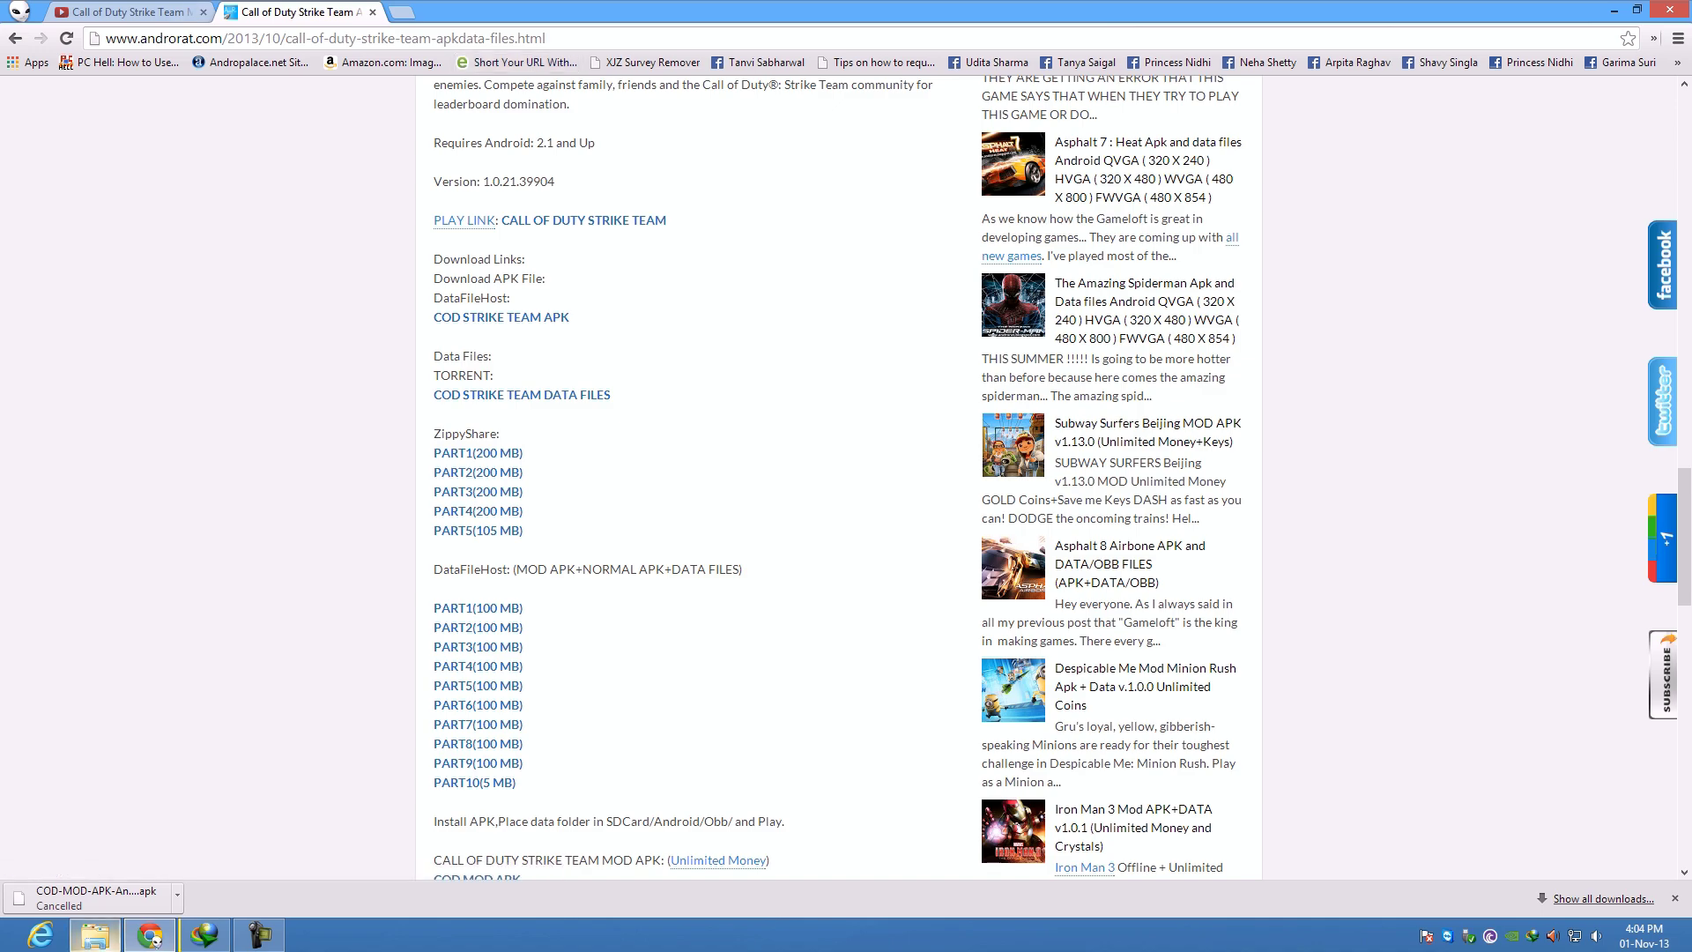
left_click(94, 936)
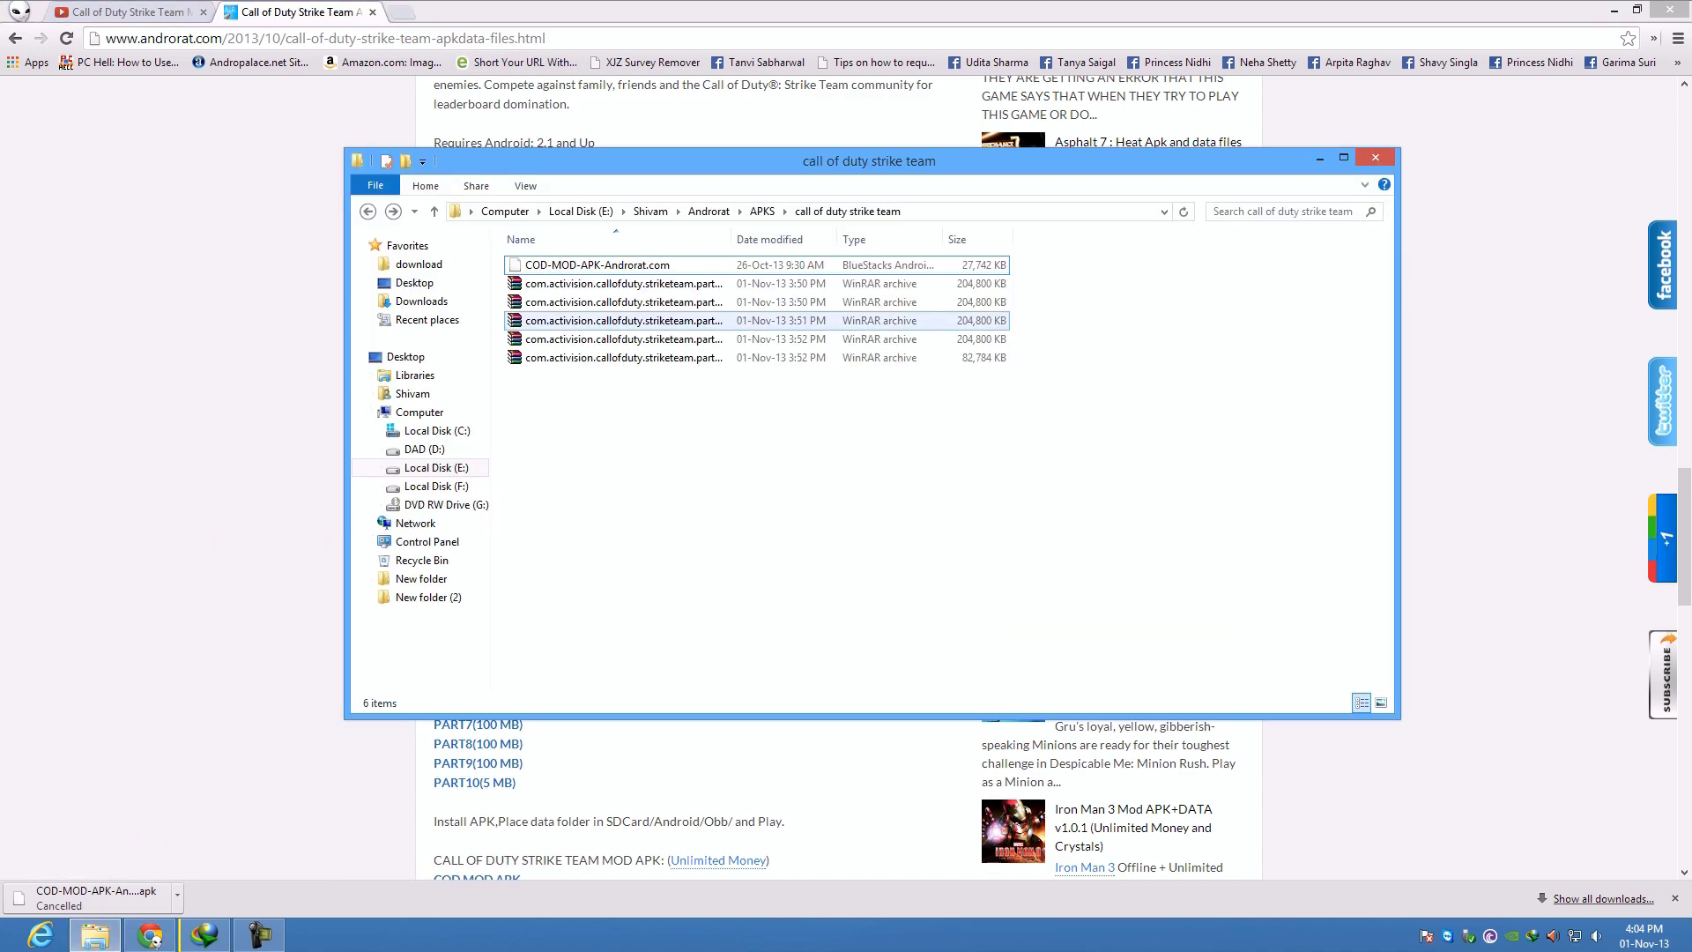
Look over the five data archive parts and widen the Name column to show full names
left_click(597, 264)
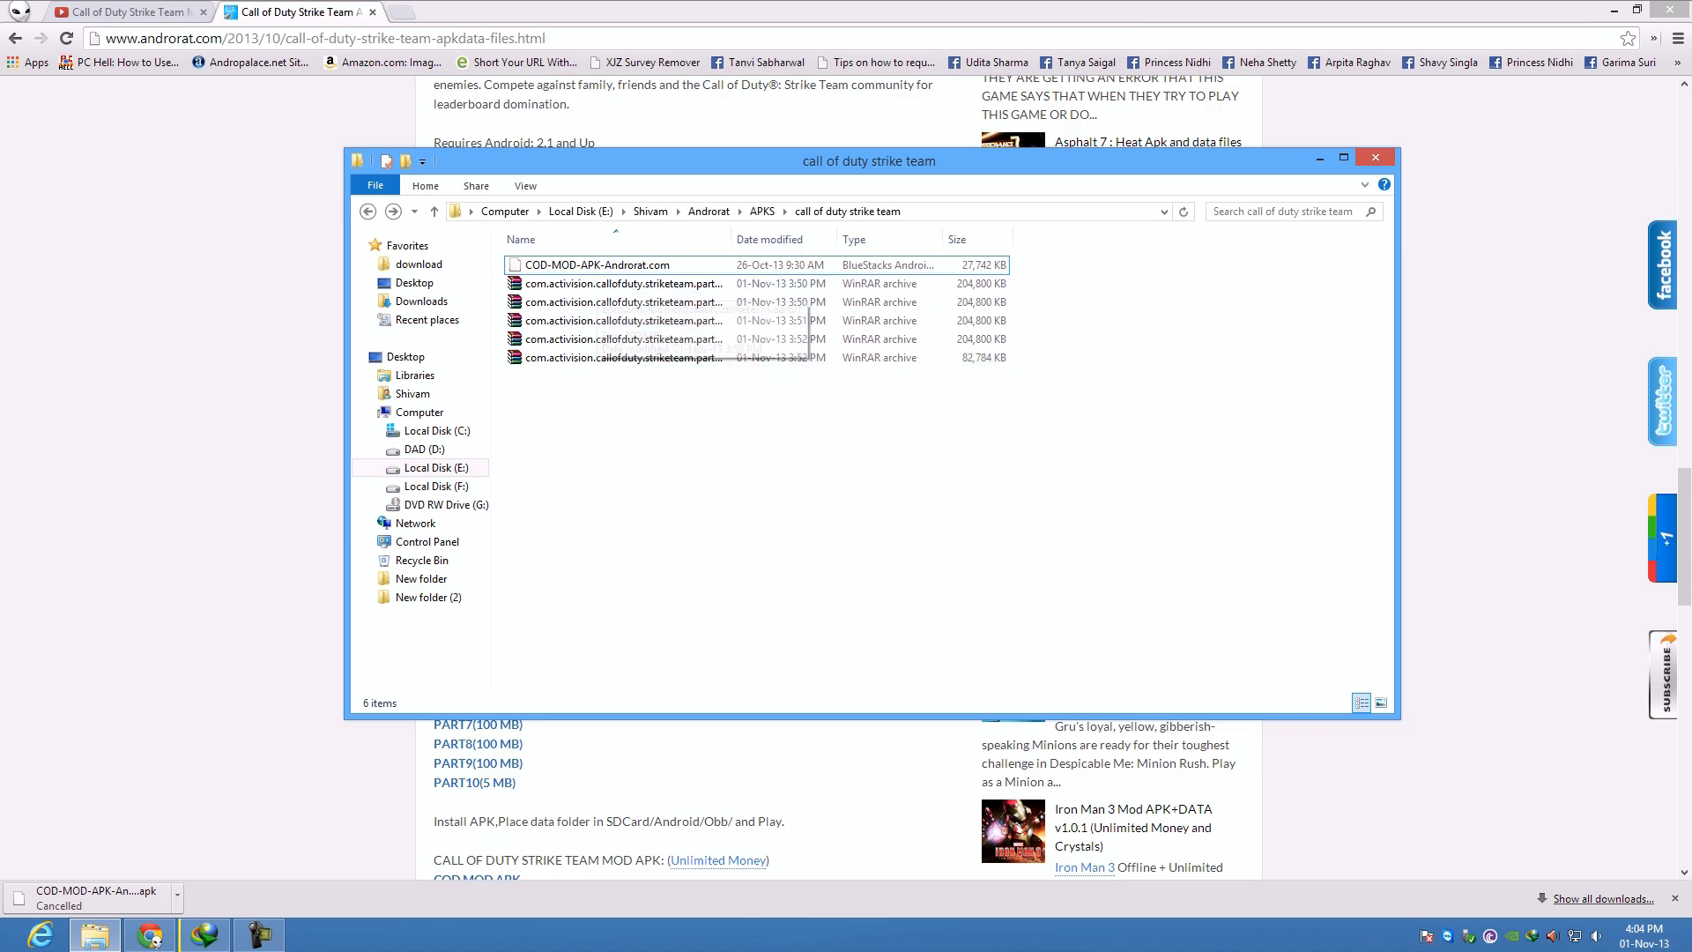
left_click_drag(602, 286, 602, 376)
left_click(794, 528)
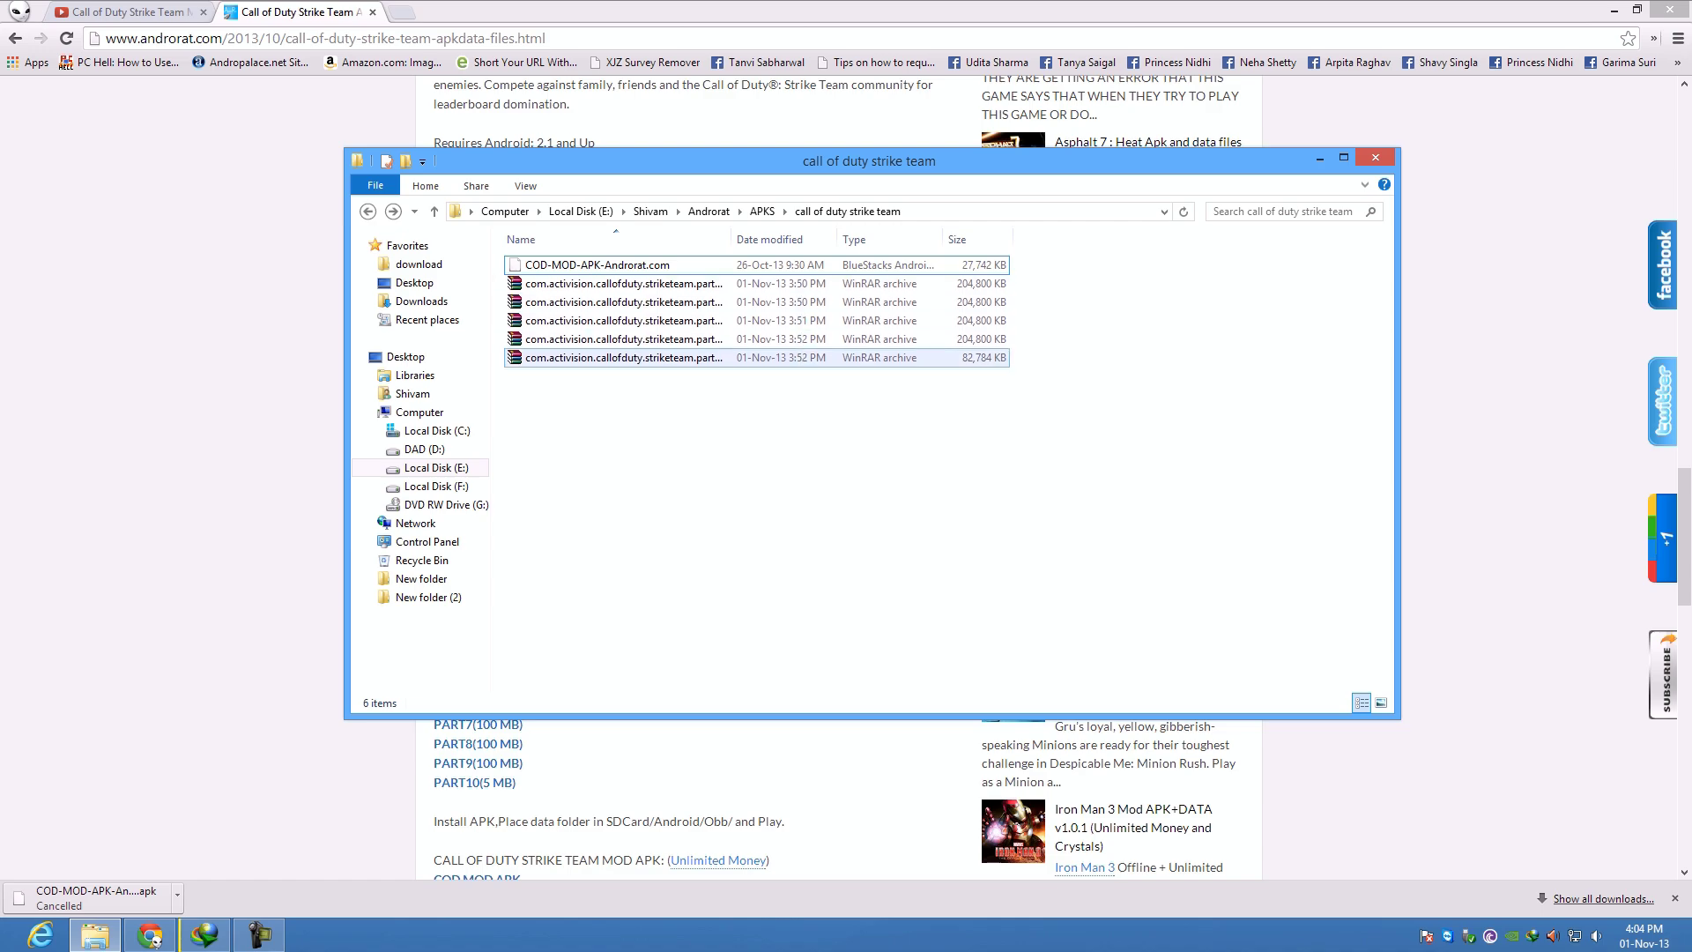
left_click_drag(736, 239, 762, 239)
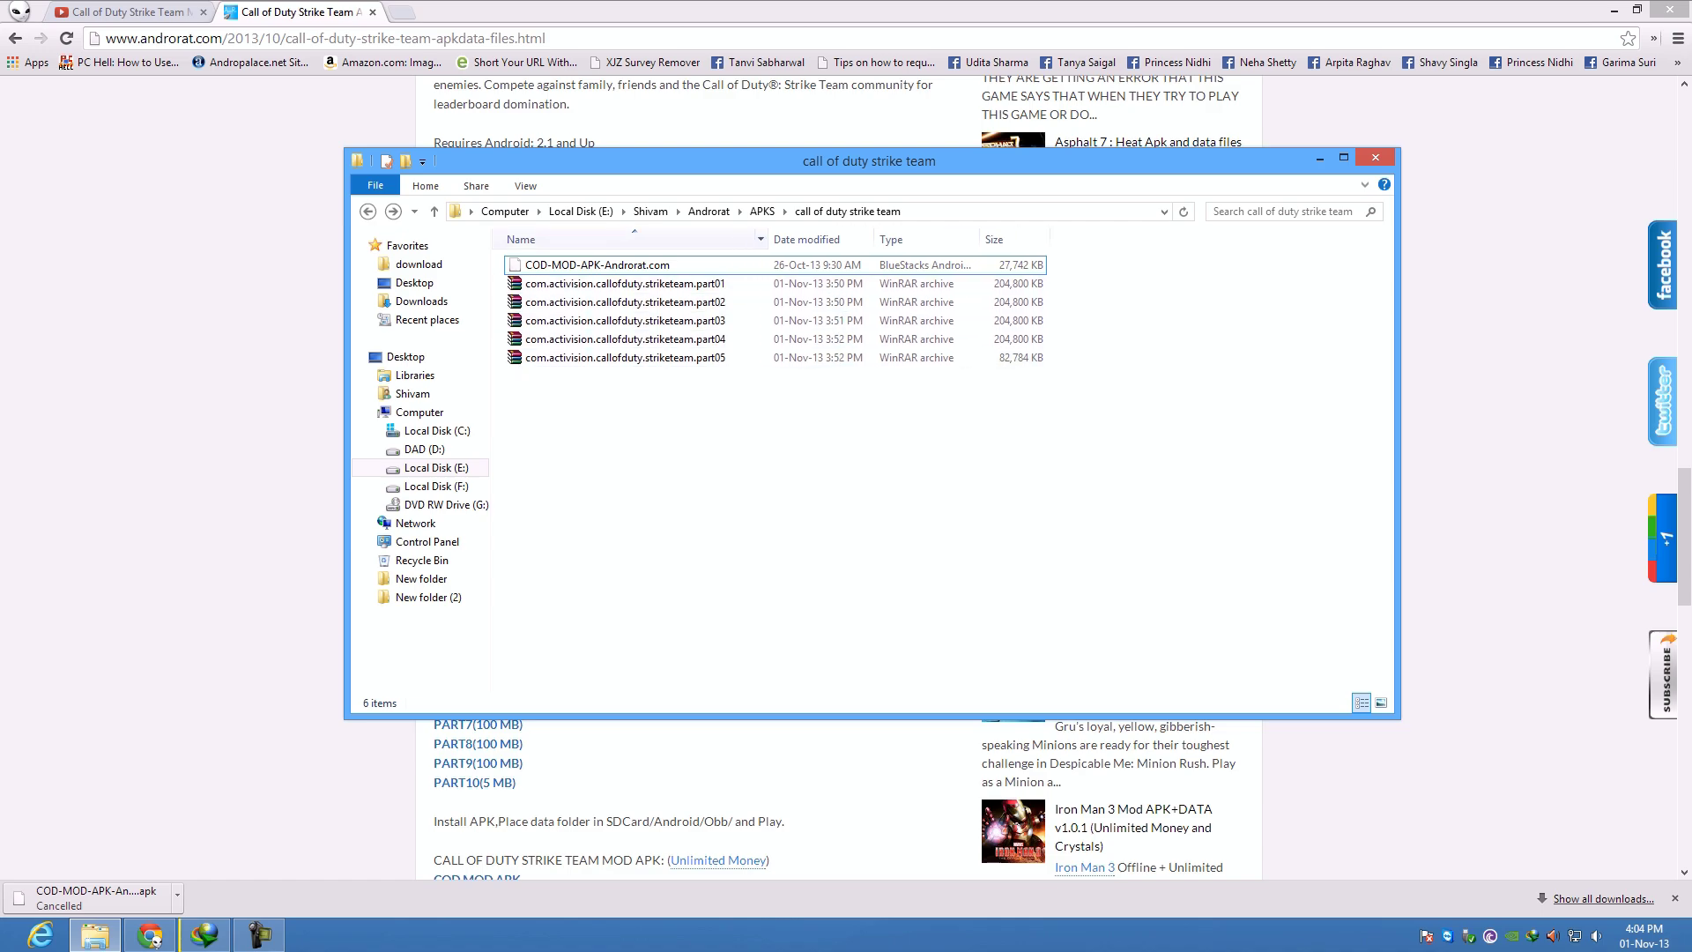
Extract part01 with WinRAR Extract Here and open the resulting strike team folder
right_click(617, 283)
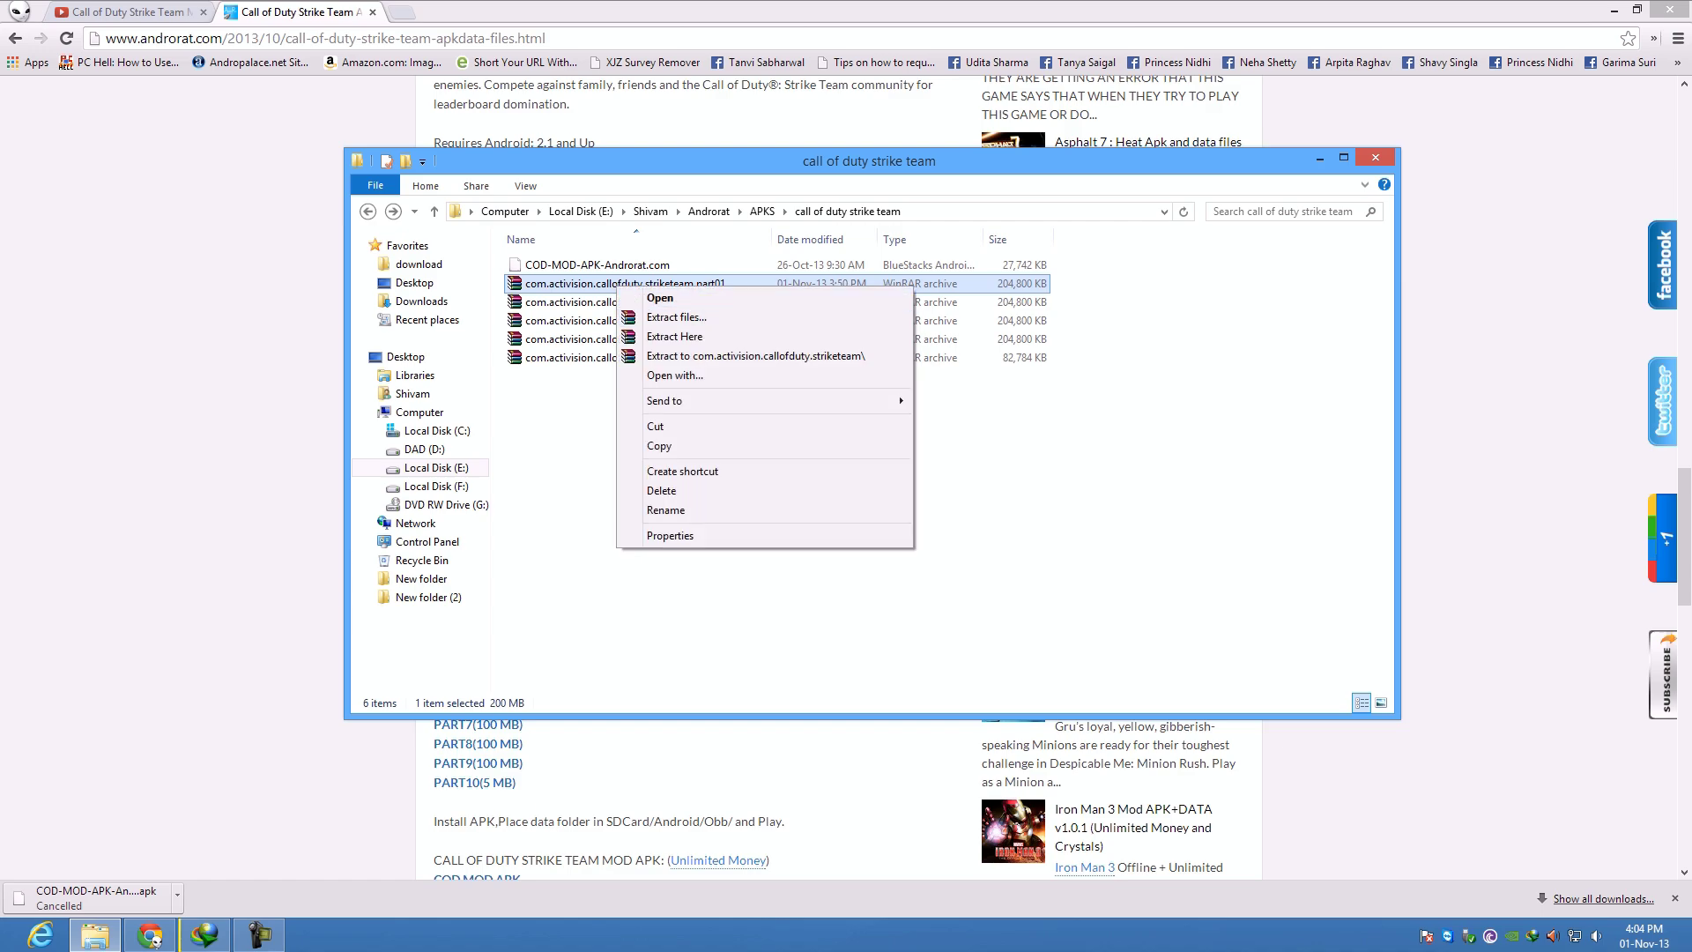
left_click(674, 337)
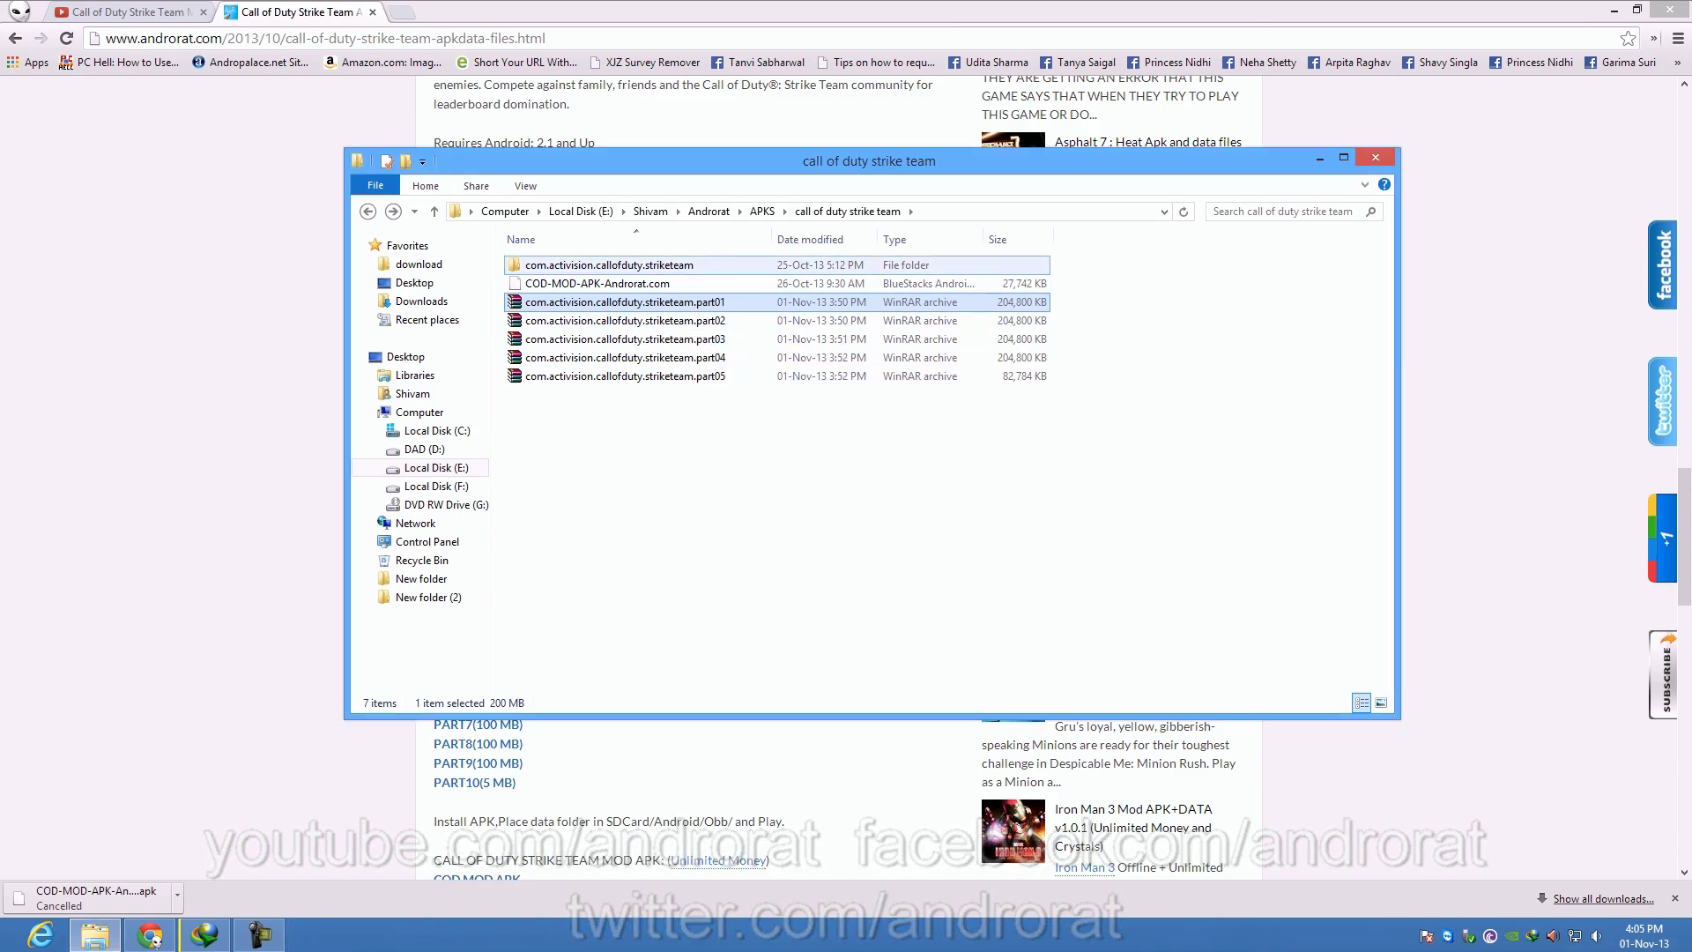
double_click(609, 265)
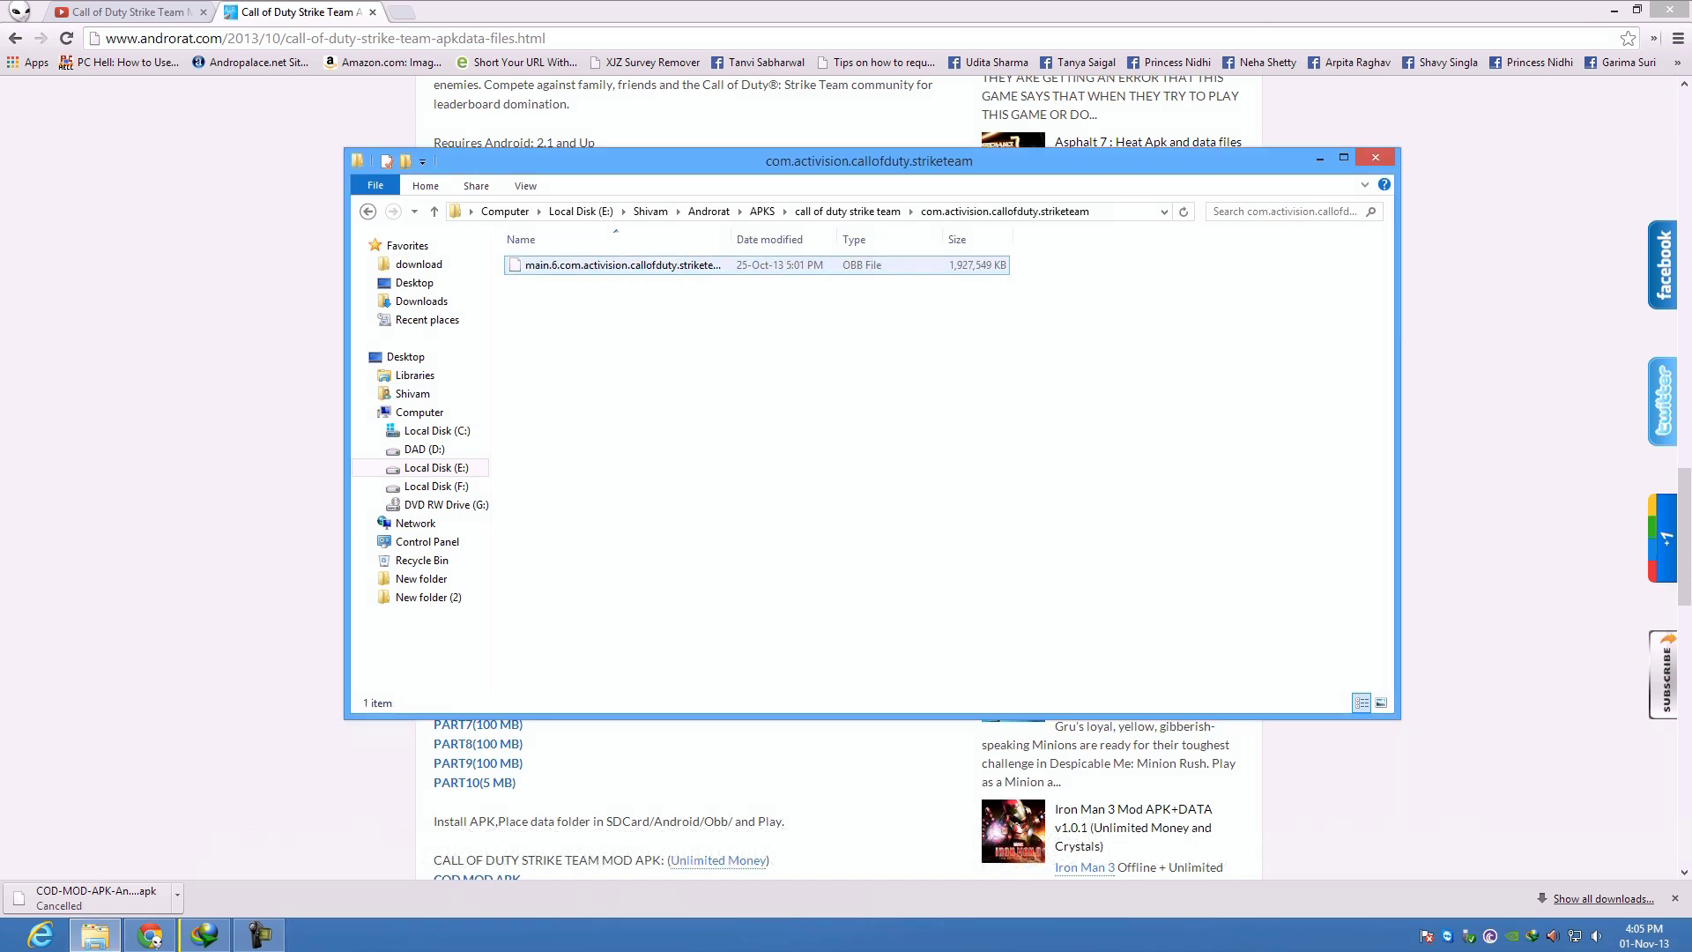
Back in the strike team folder, copy the extracted com.activision.callofduty.striketeam folder
key("BackSpace")
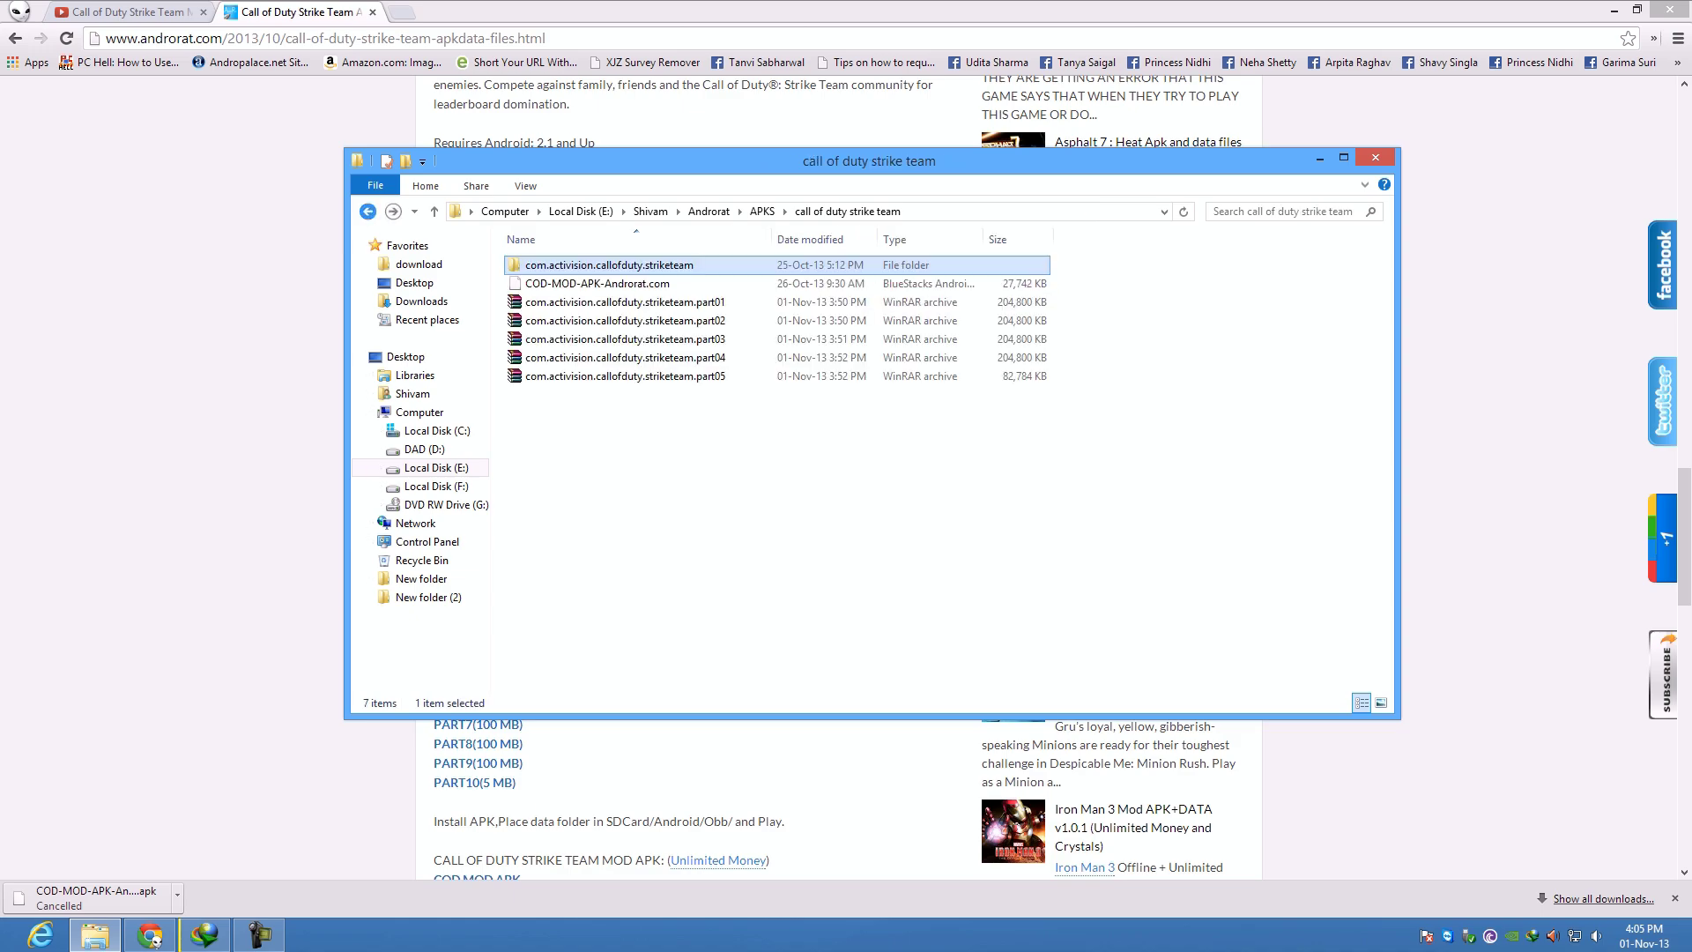
key("Down")
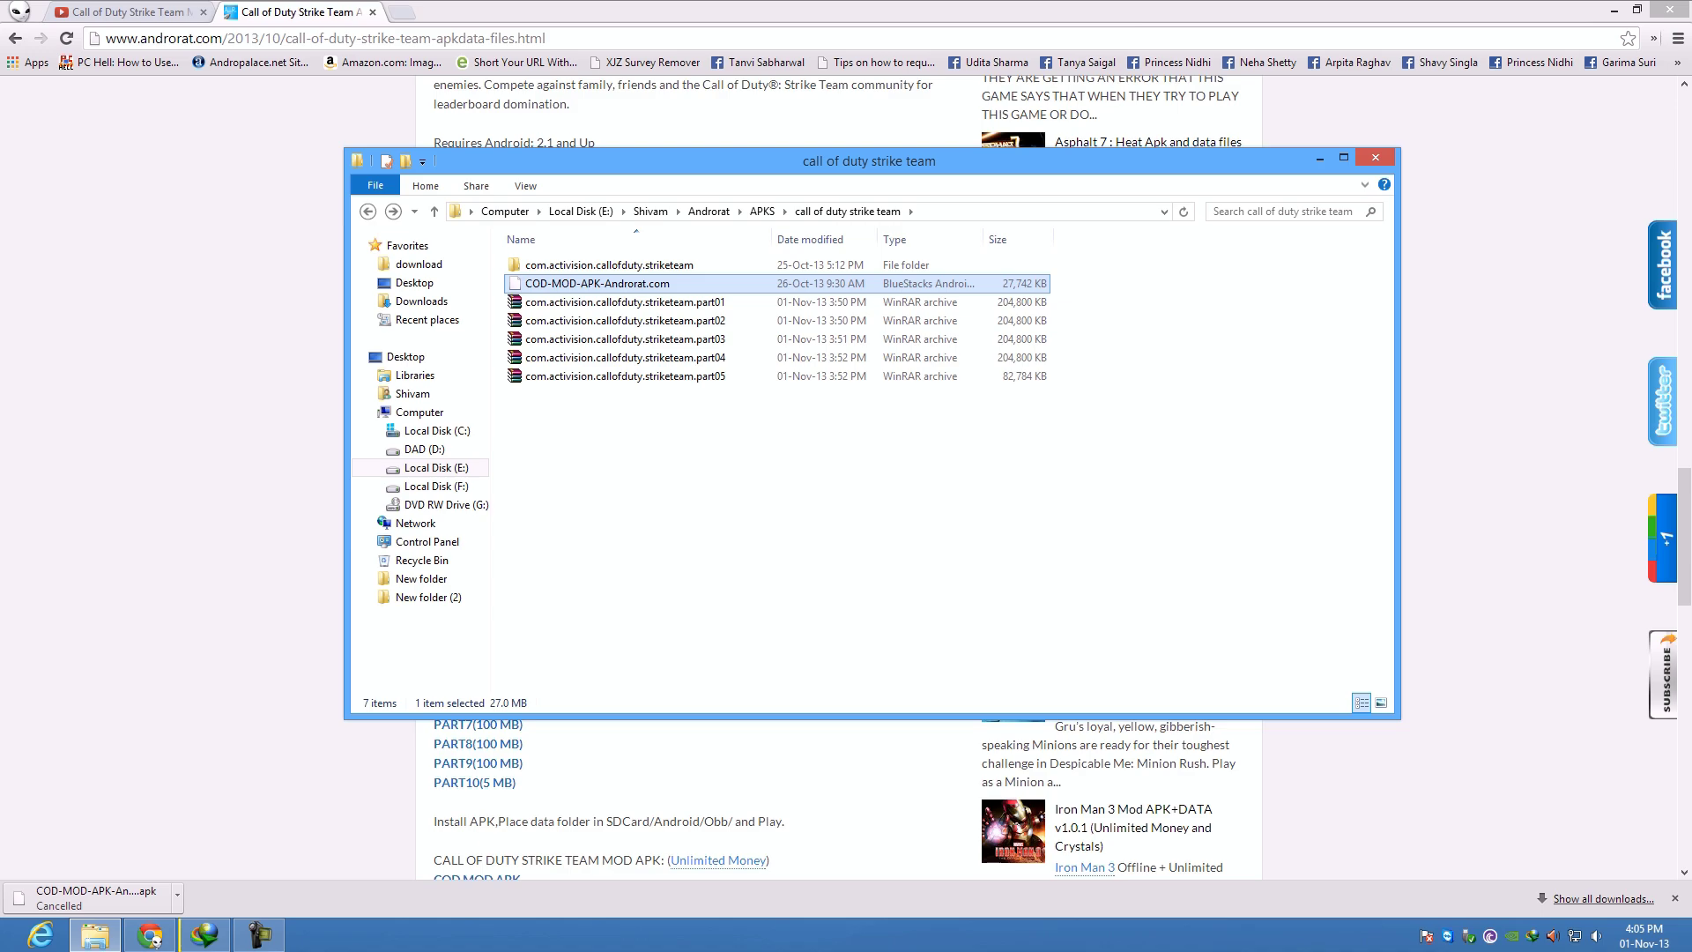
key("shift+F10")
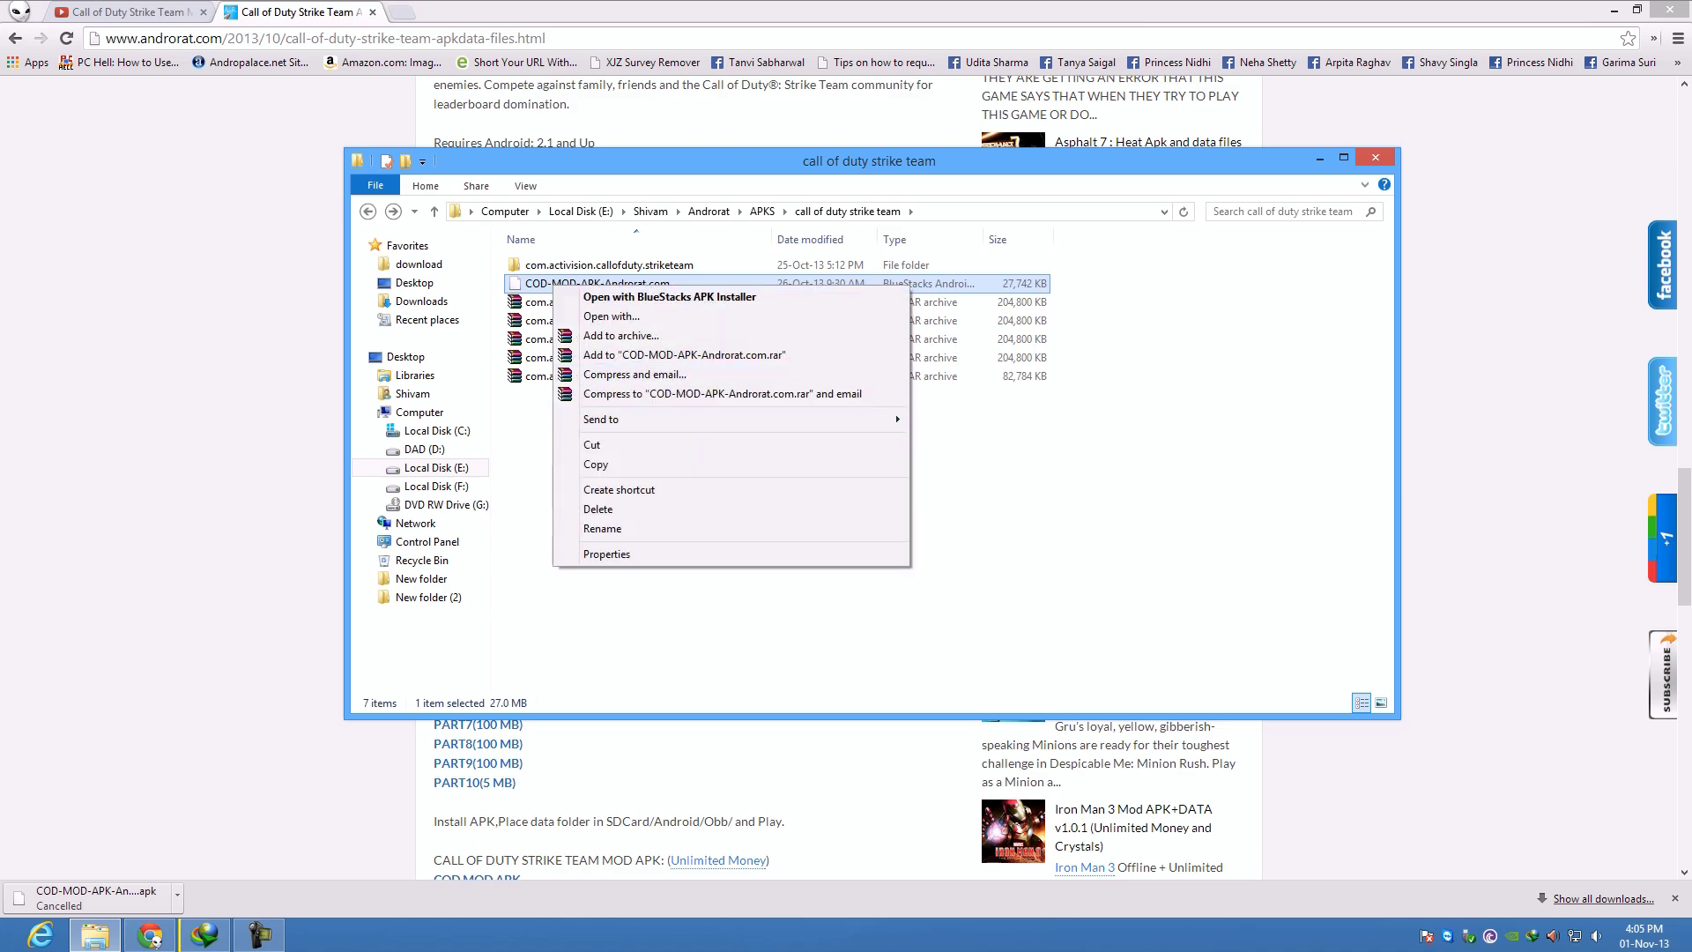
key("Escape")
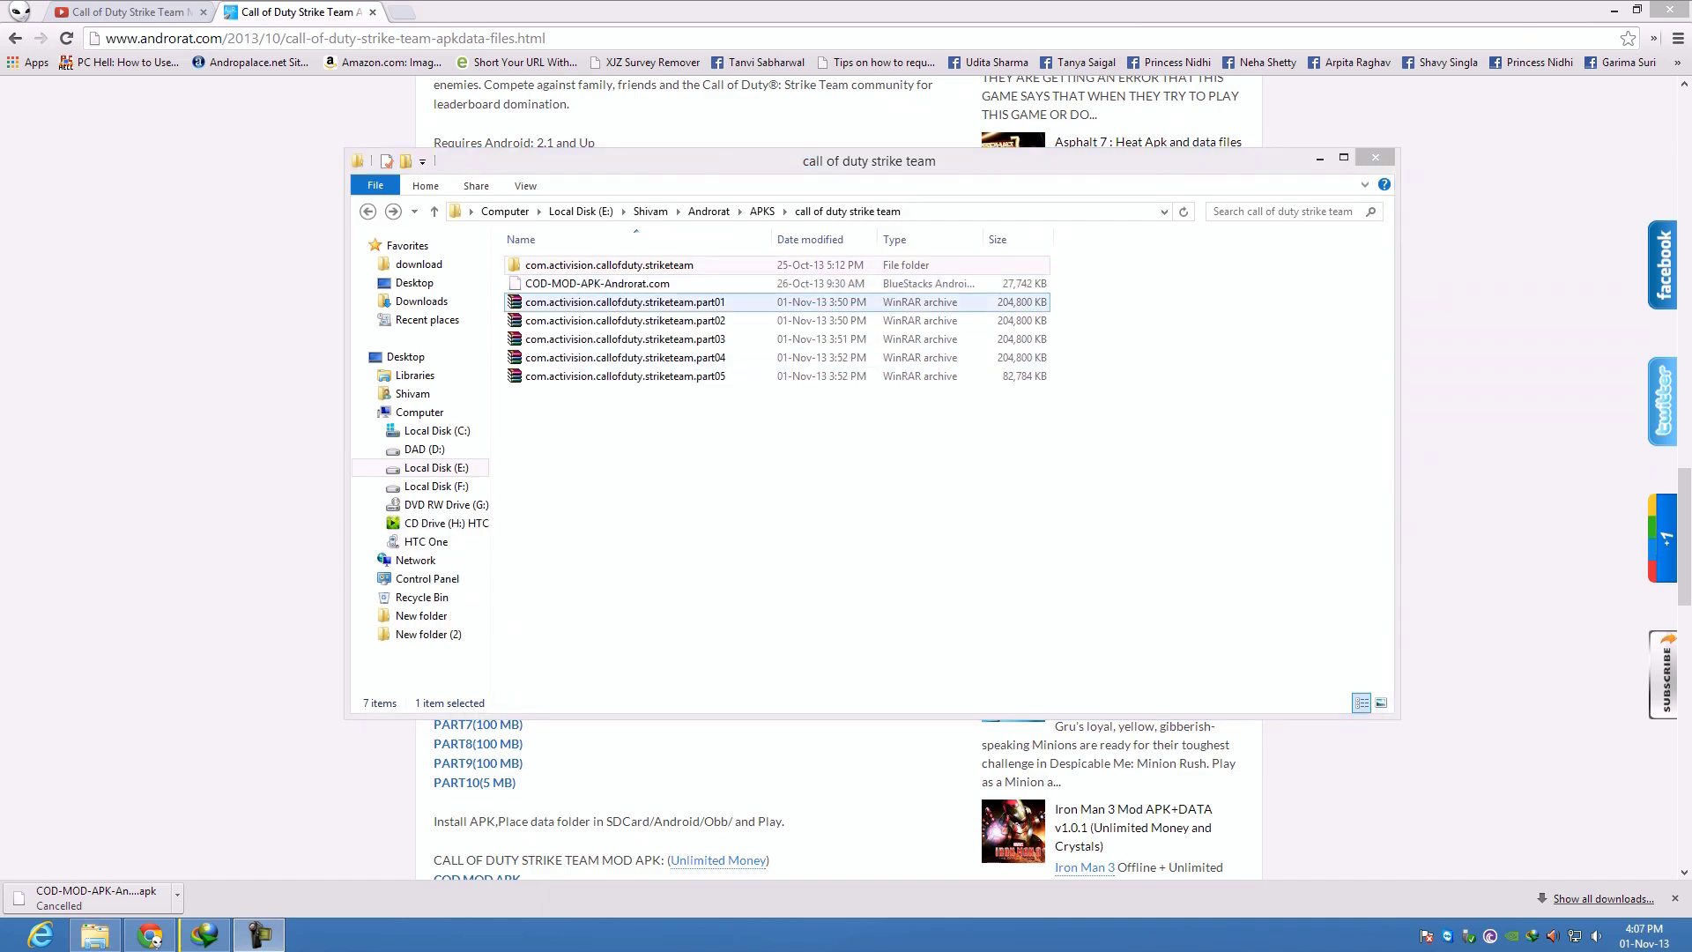
right_click(606, 264)
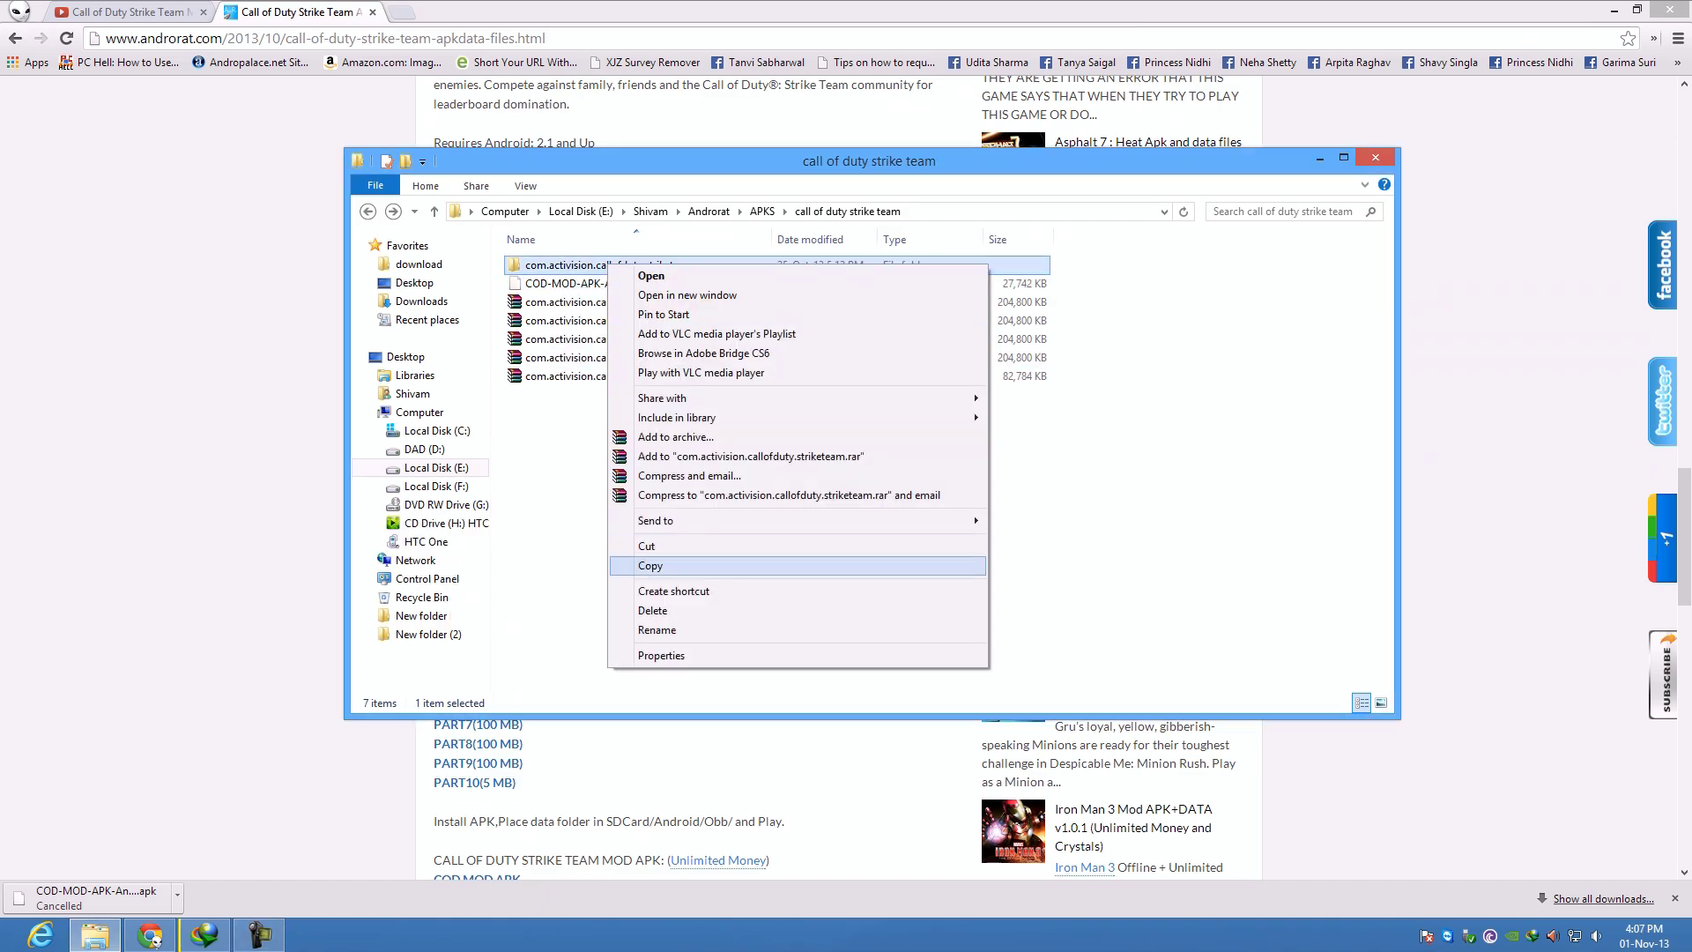
left_click(651, 566)
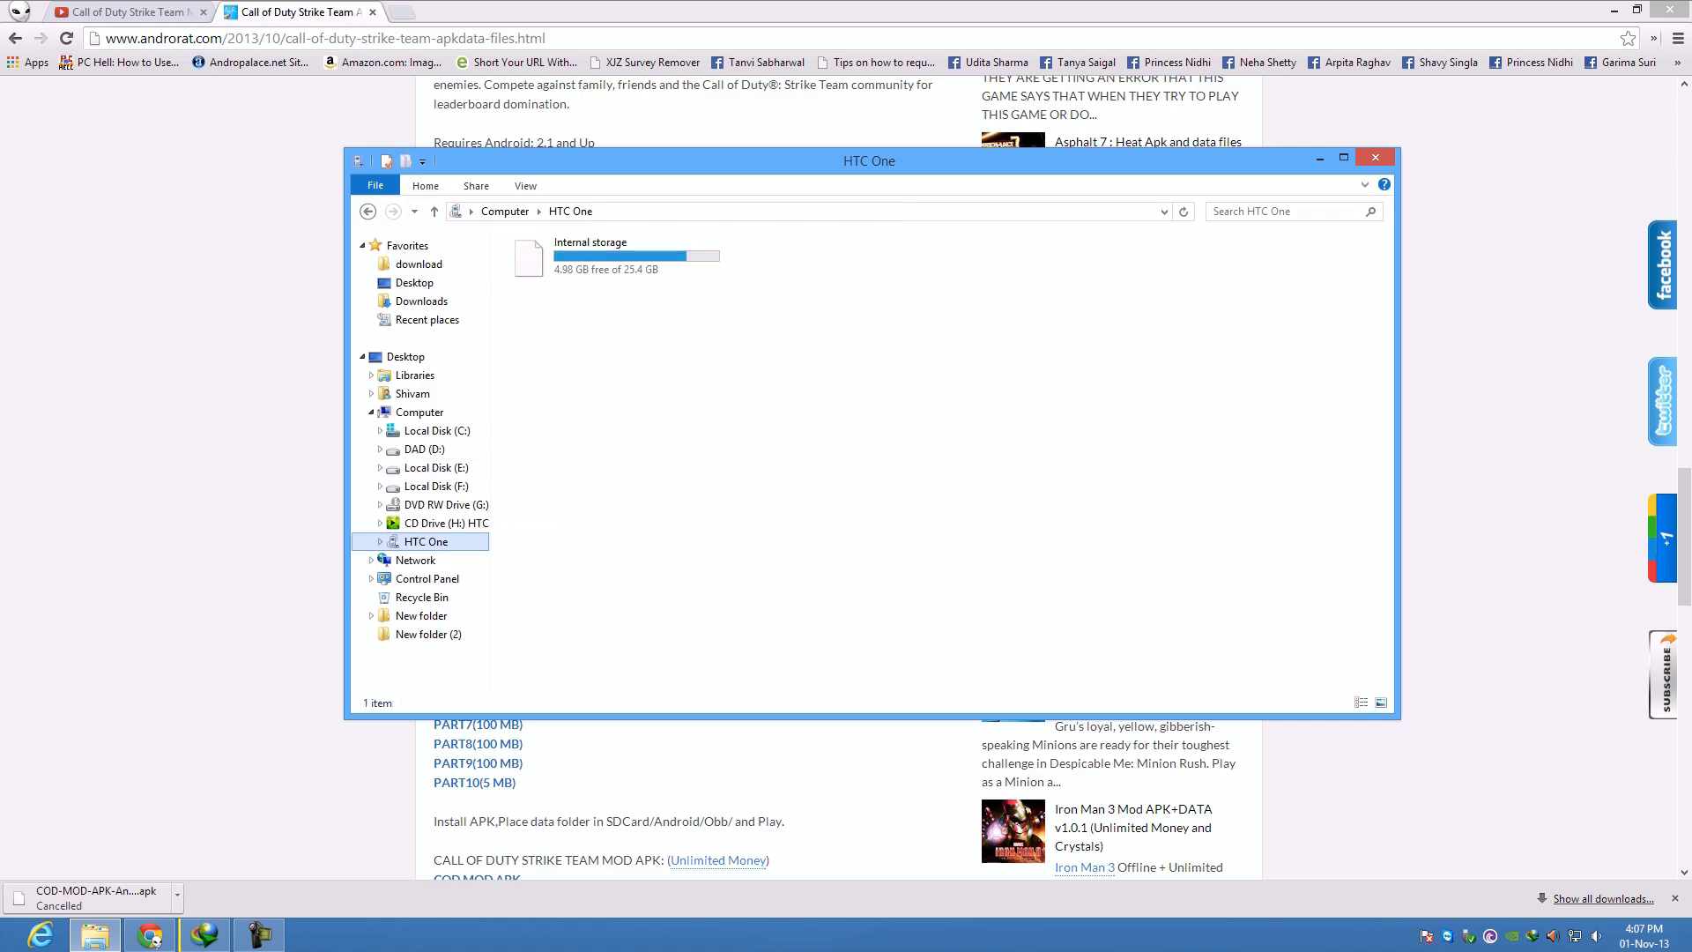
Paste the folder into HTC One Internal storage > Android > obb
double_click(608, 257)
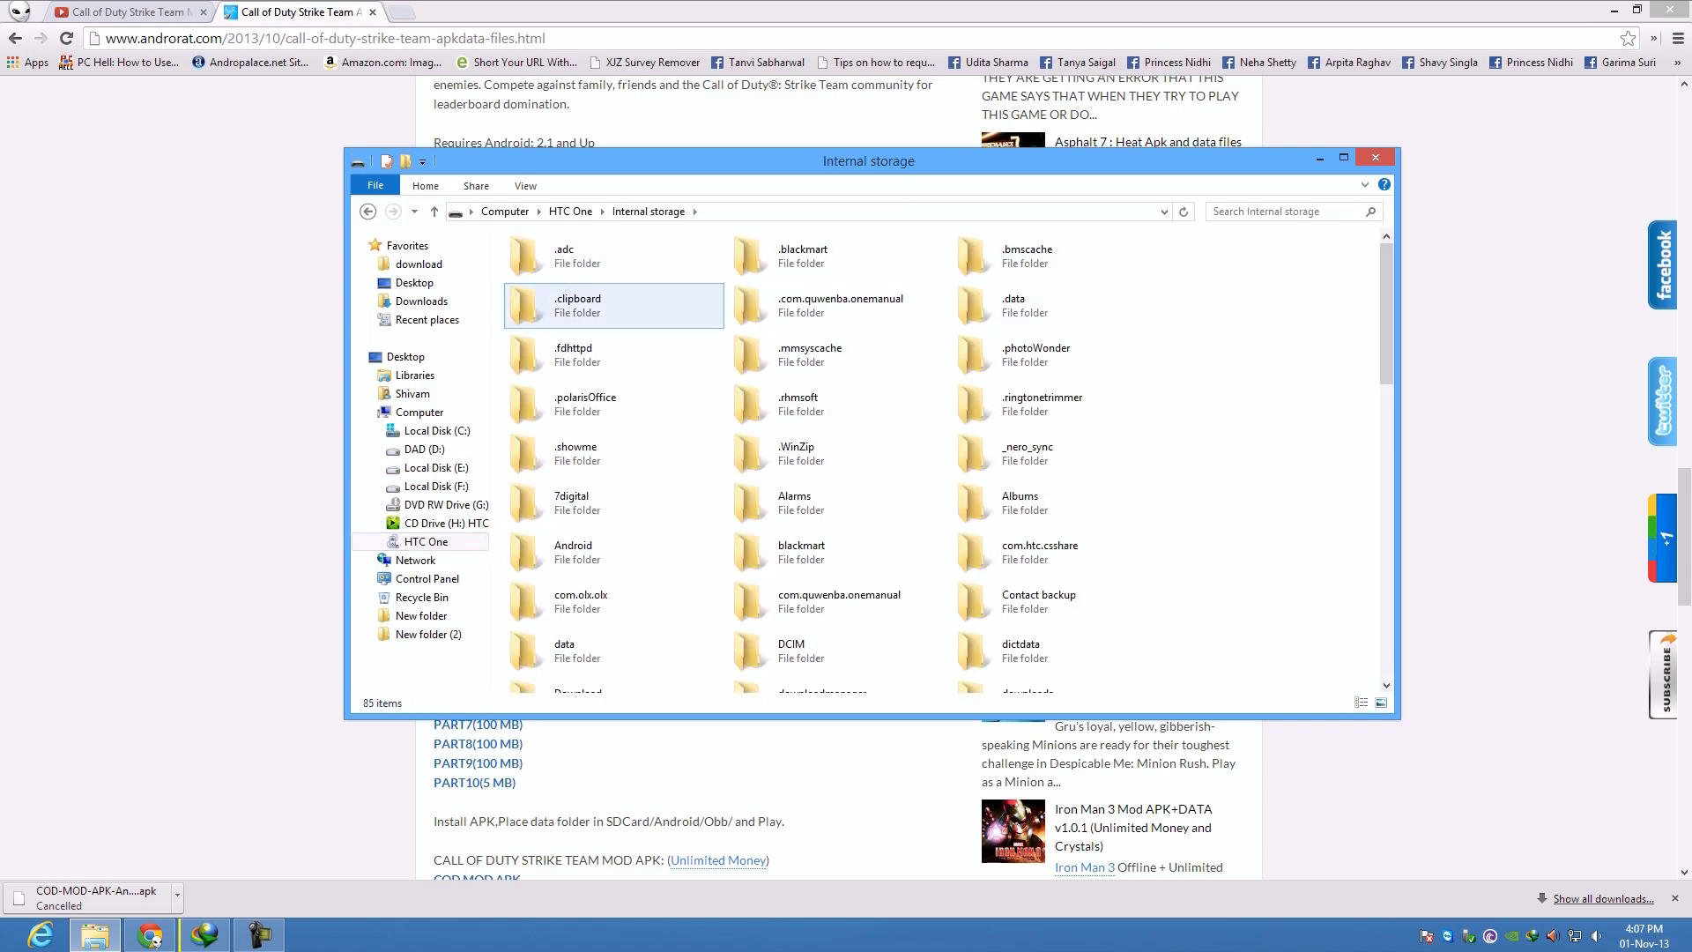
key("BackSpace")
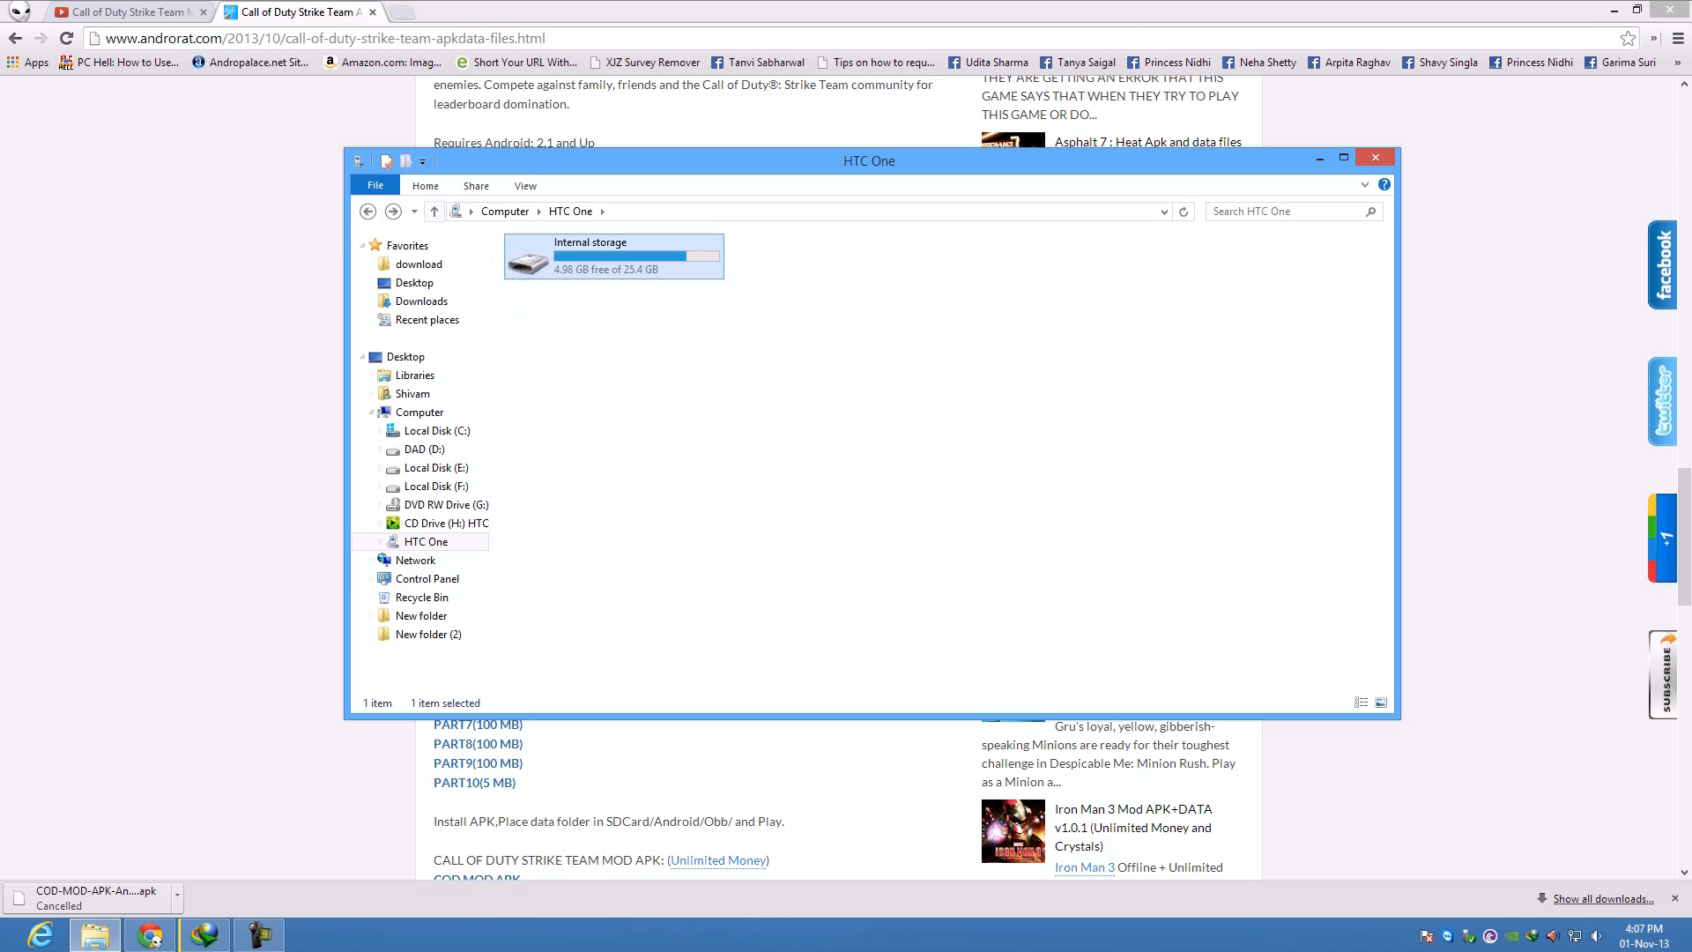
double_click(609, 257)
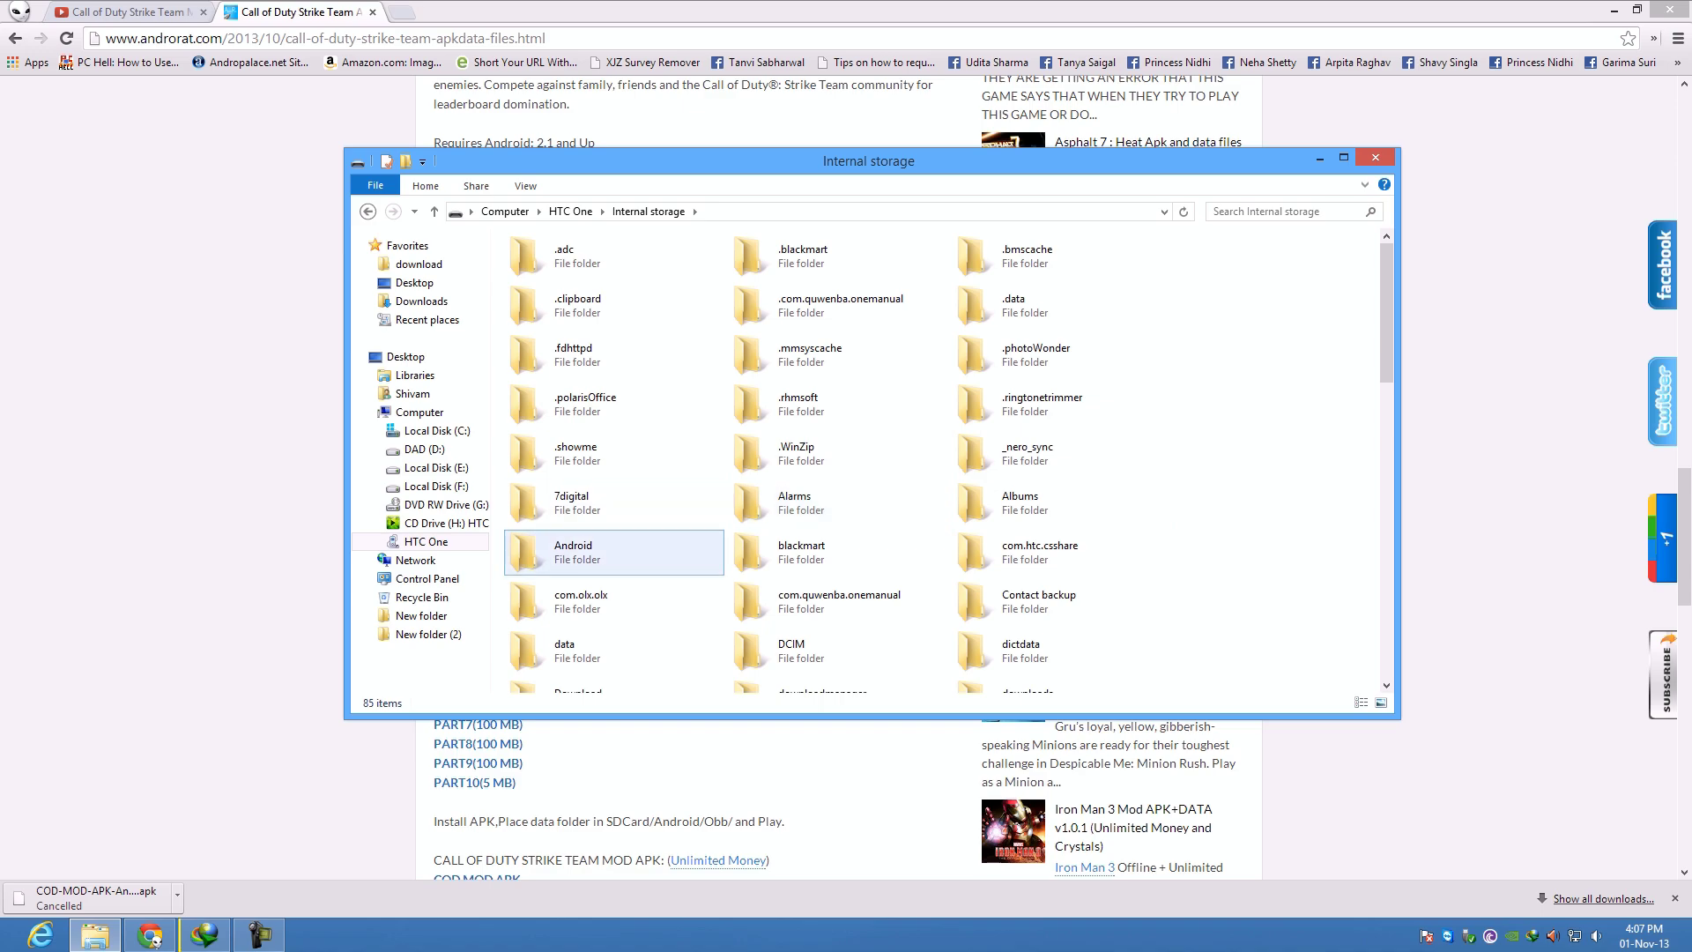
double_click(613, 552)
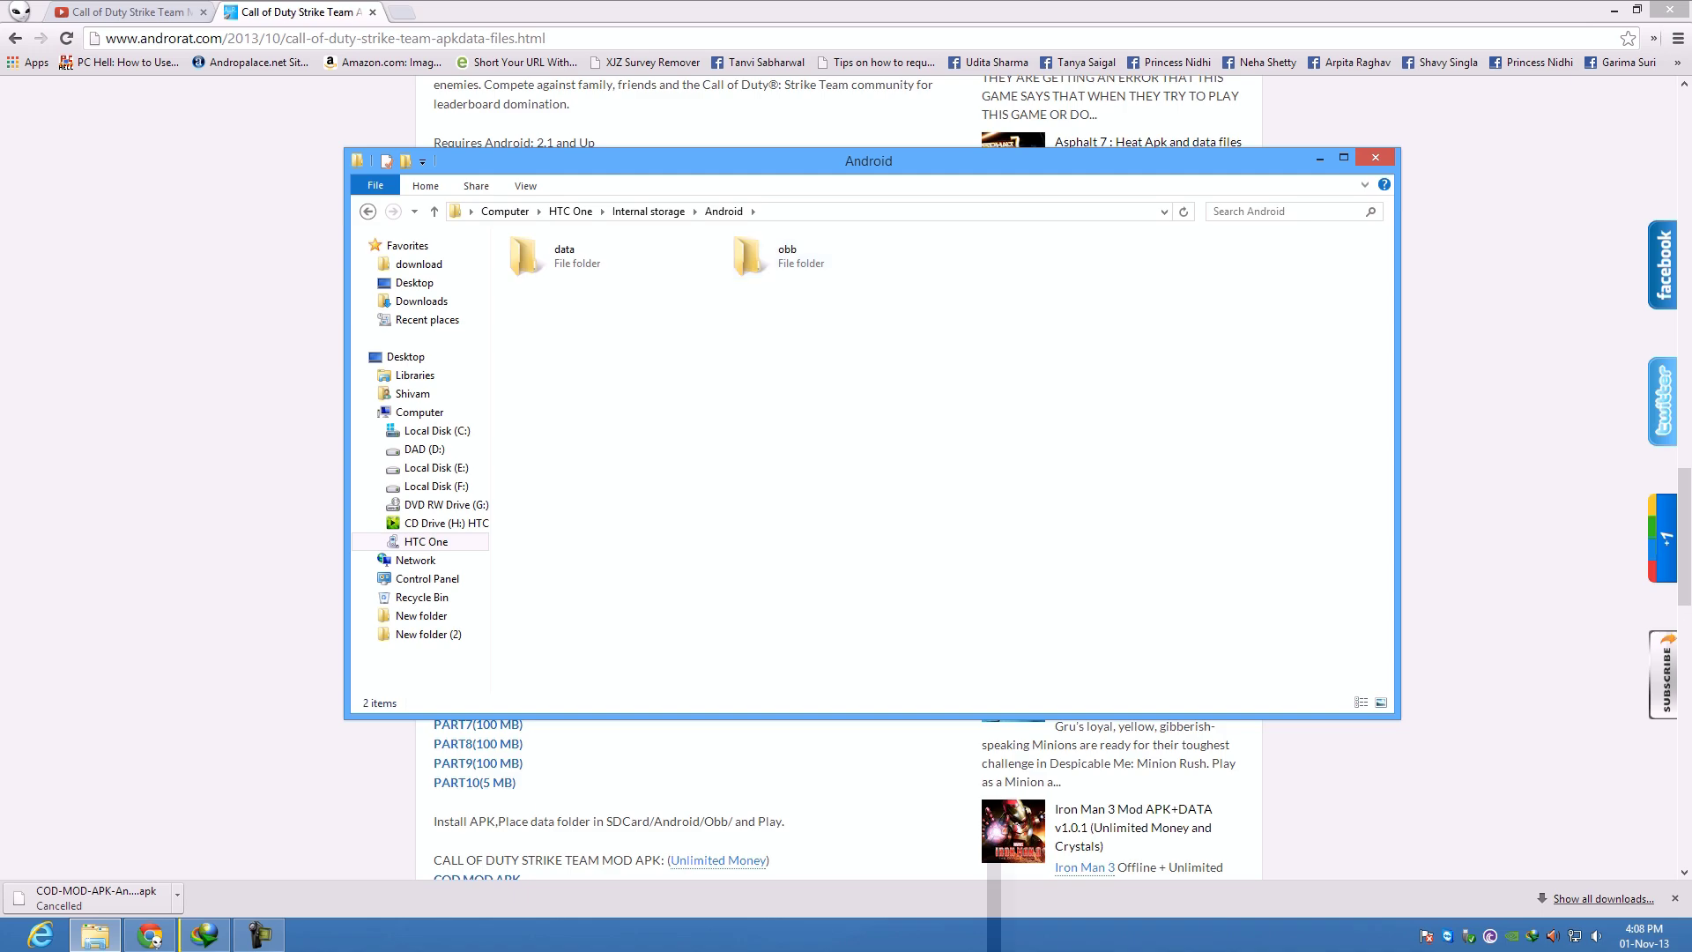
right_click(738, 391)
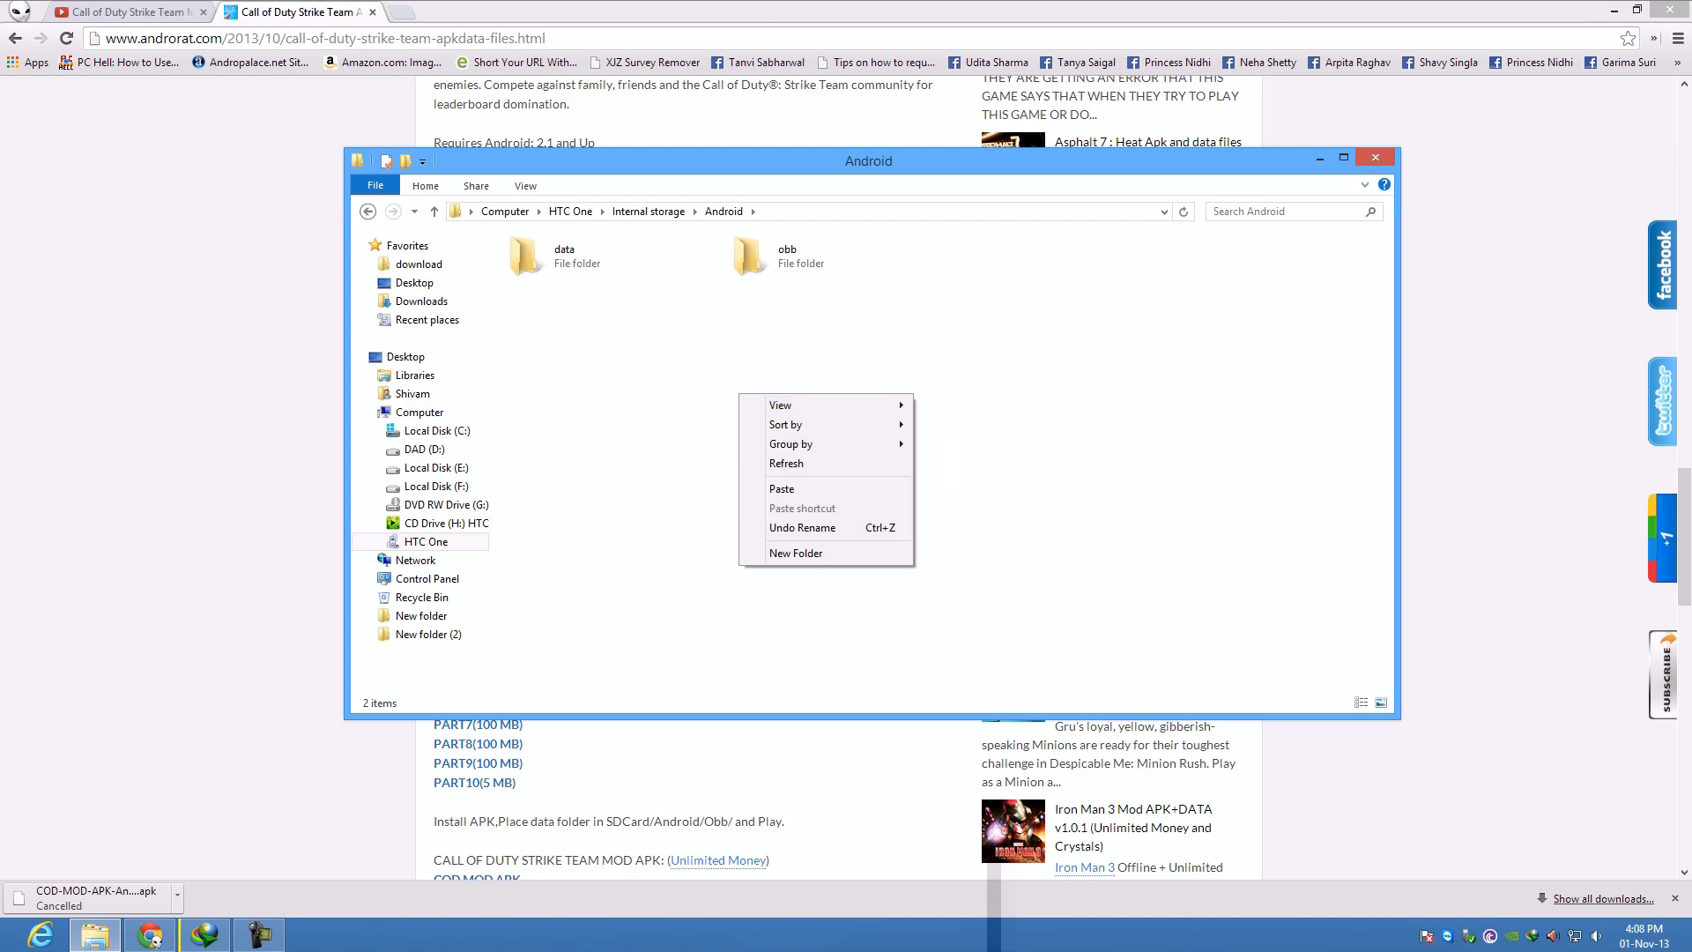
left_click(787, 255)
double_click(786, 255)
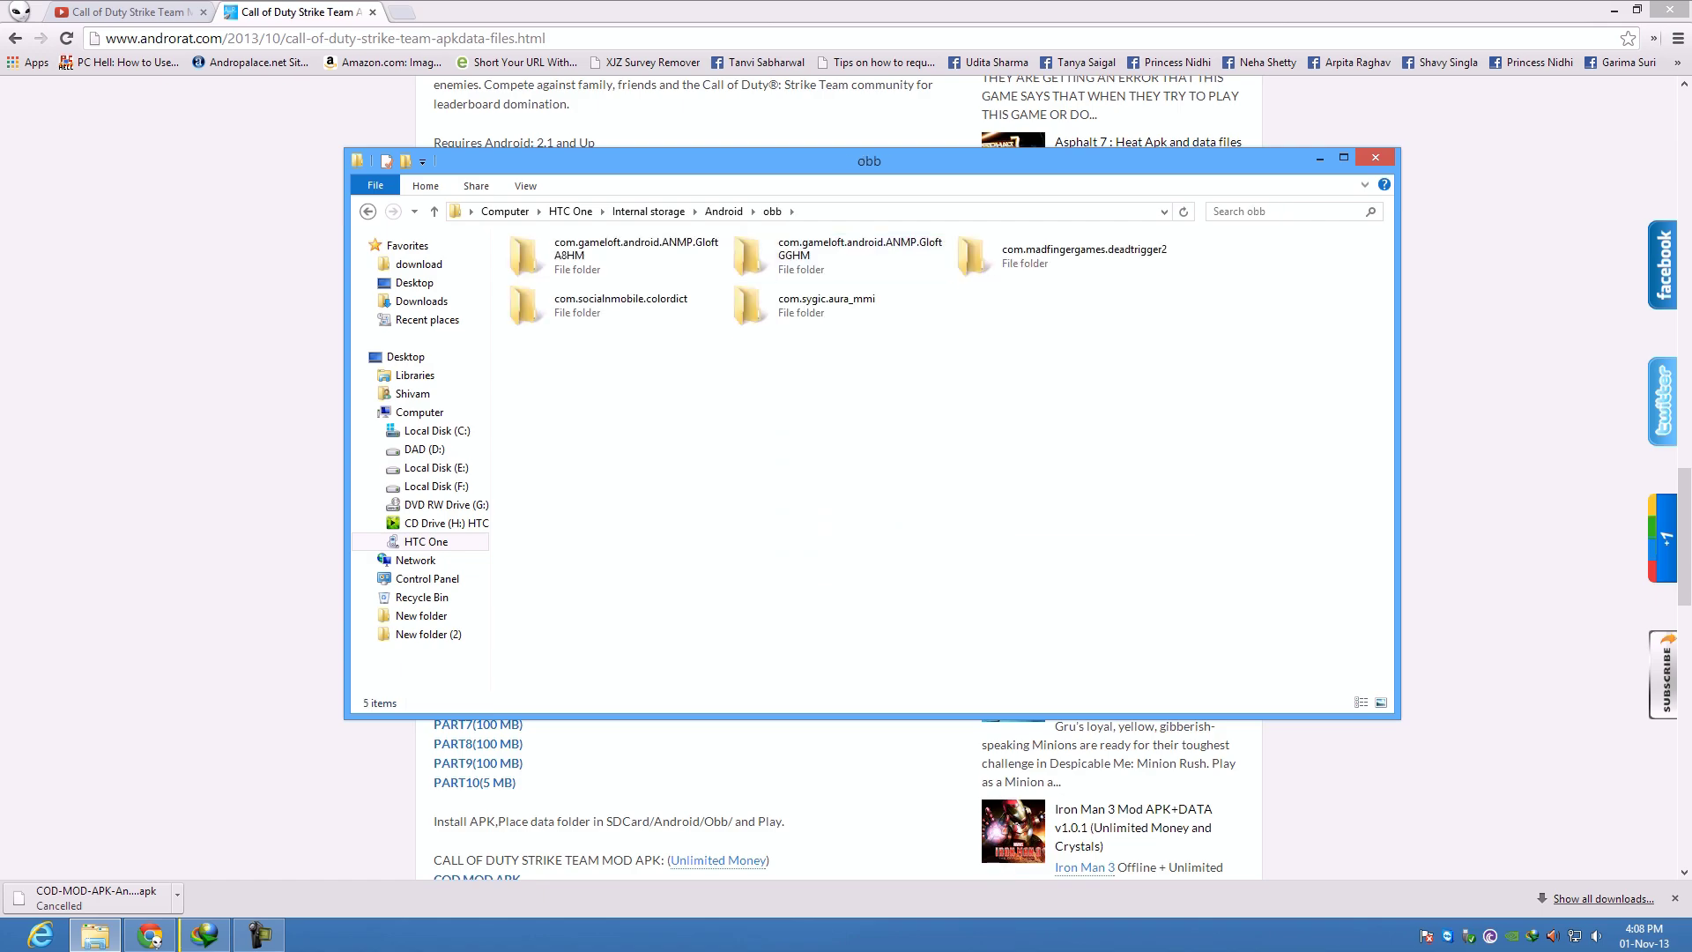
right_click(1014, 357)
left_click(1058, 455)
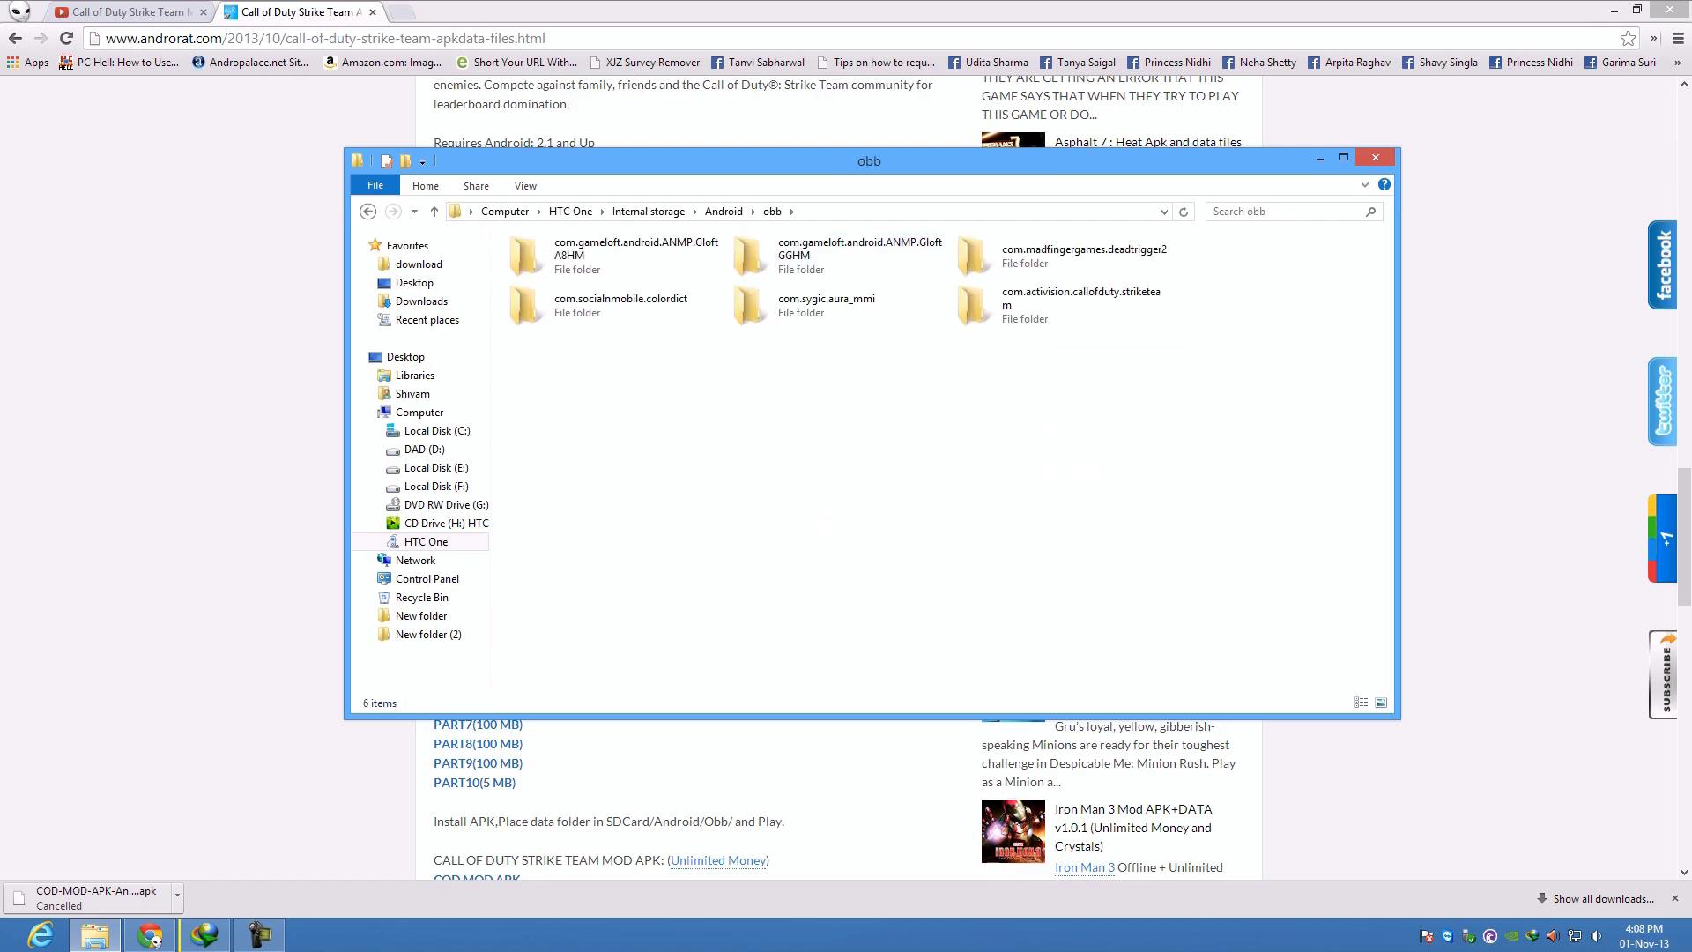